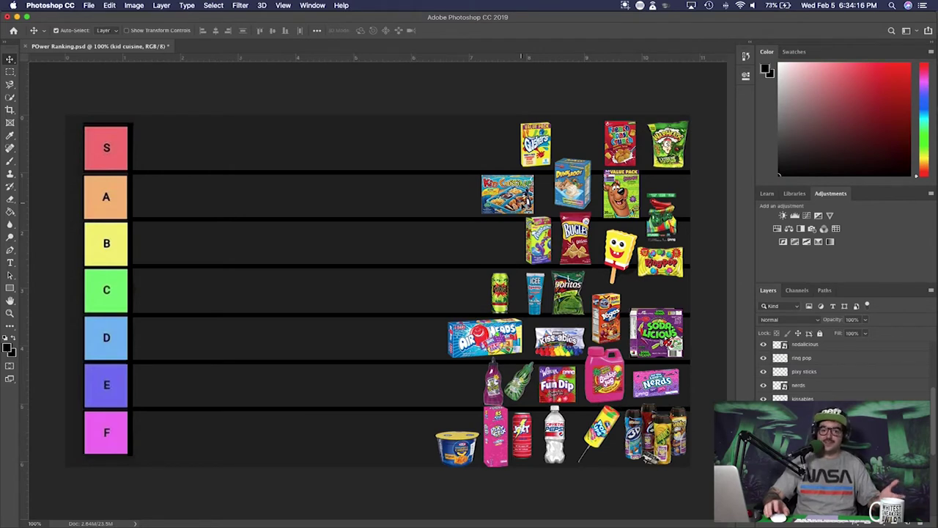
Move the rainbow push-up pop image from the unranked items to the start of tier row C
{"action": "left_click", "coordinate": [711, 292]}
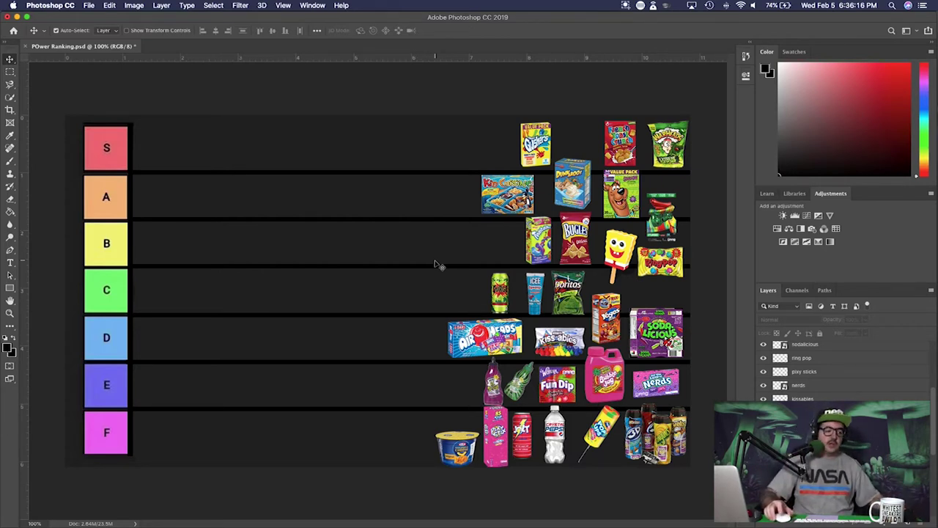
{"action": "left_click_drag", "start_coordinate": [595, 433], "coordinate": [380, 250]}
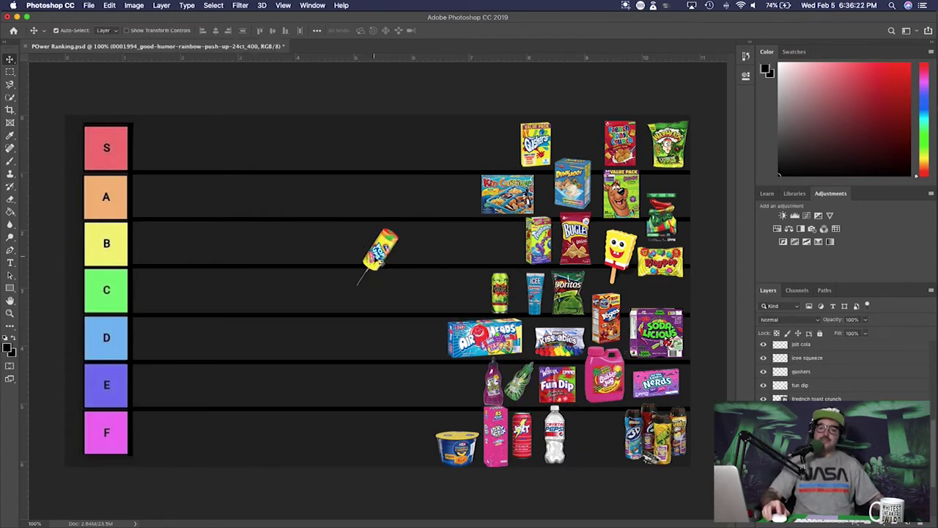
{"action": "left_click_drag", "start_coordinate": [380, 252], "coordinate": [360, 264]}
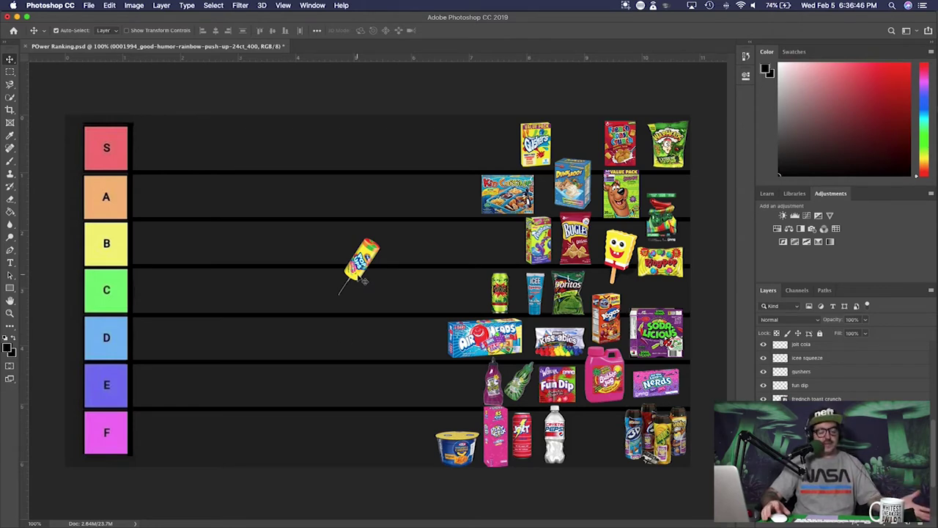
{"action": "left_click_drag", "start_coordinate": [356, 268], "coordinate": [273, 273]}
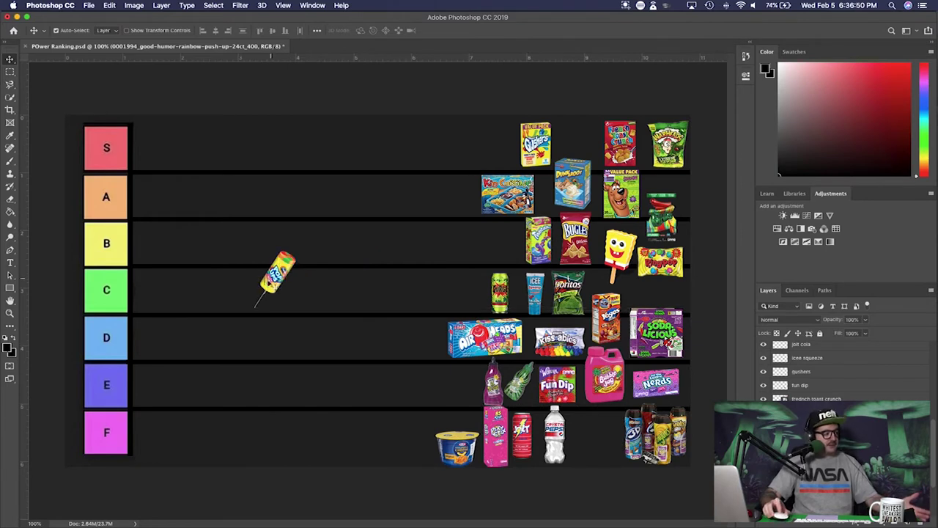
{"action": "left_click_drag", "start_coordinate": [269, 276], "coordinate": [156, 287]}
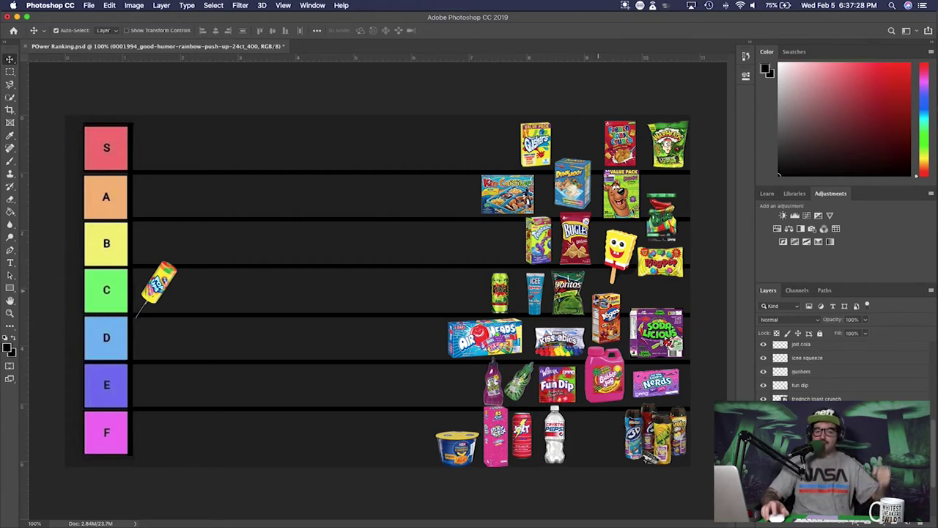
Place the Gushers box at the start of tier row S and the Kid Cuisine box right beside it
{"action": "left_click_drag", "start_coordinate": [520, 146], "coordinate": [351, 273]}
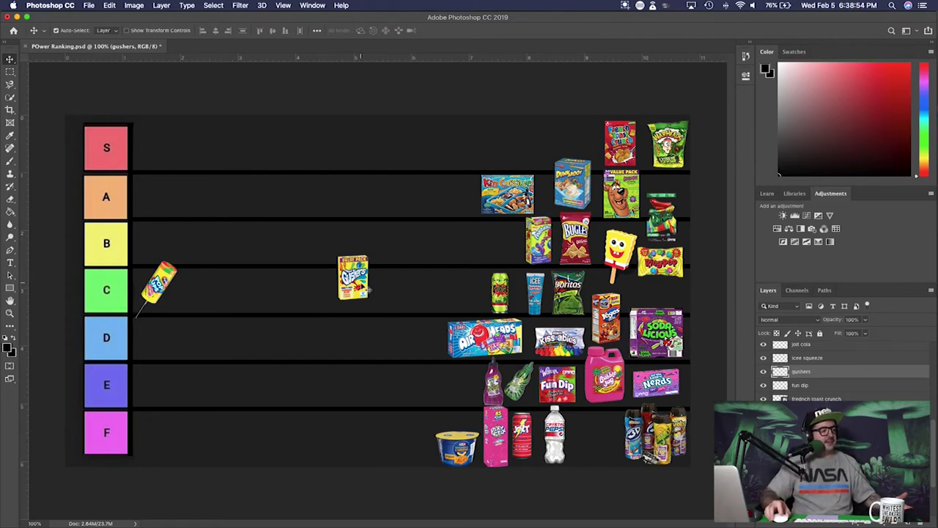
{"action": "left_click_drag", "start_coordinate": [365, 288], "coordinate": [107, 129]}
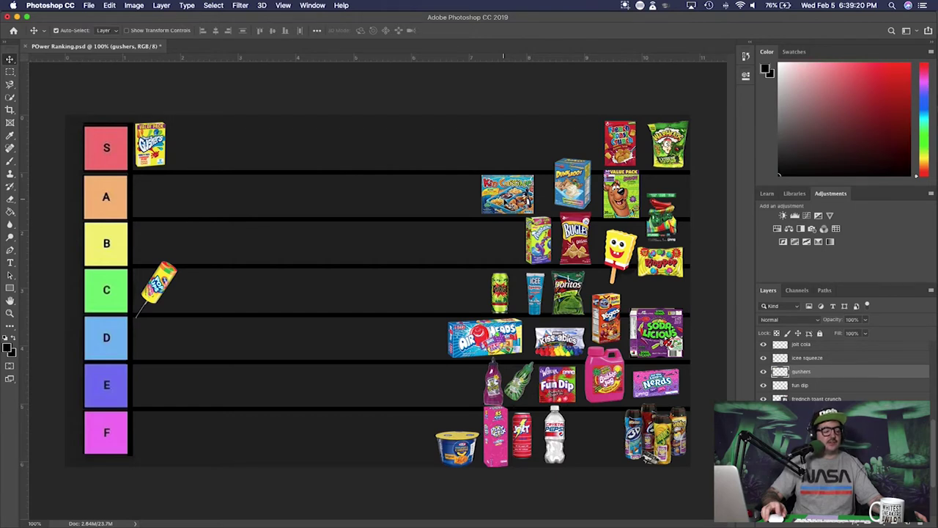
{"action": "left_click_drag", "start_coordinate": [503, 197], "coordinate": [394, 250]}
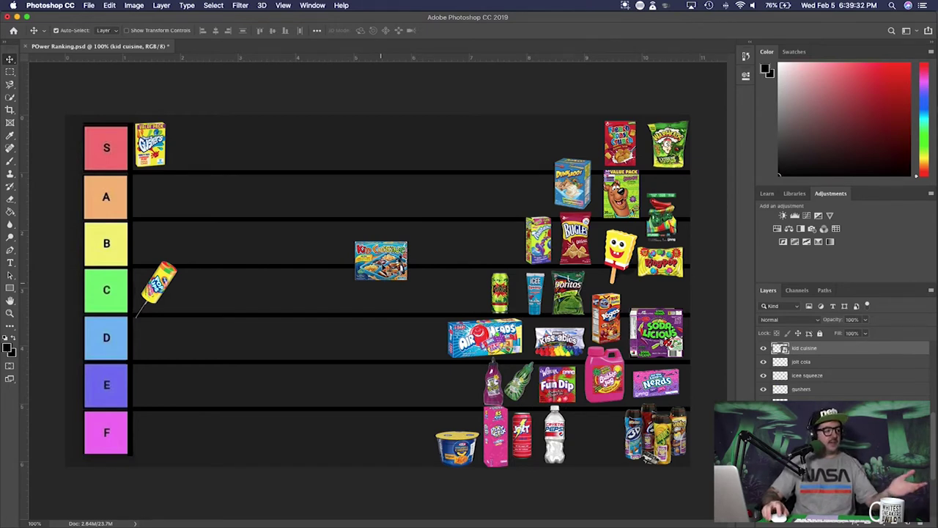
{"action": "left_click_drag", "start_coordinate": [362, 279], "coordinate": [335, 305]}
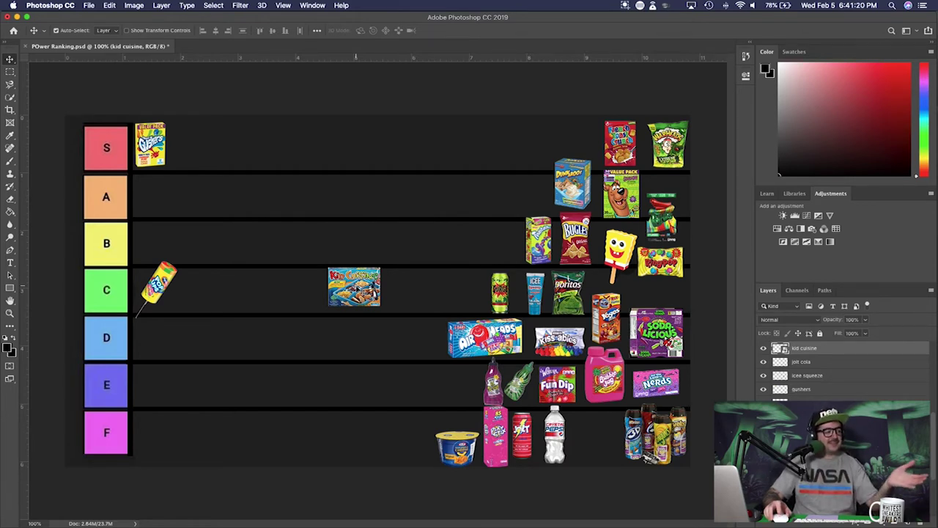
{"action": "left_click_drag", "start_coordinate": [354, 291], "coordinate": [351, 291]}
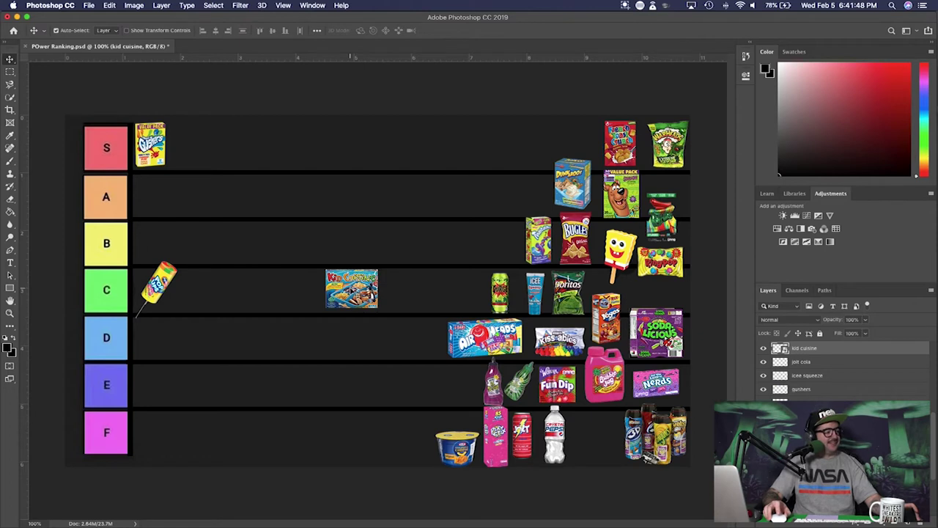
{"action": "left_click_drag", "start_coordinate": [341, 291], "coordinate": [195, 145]}
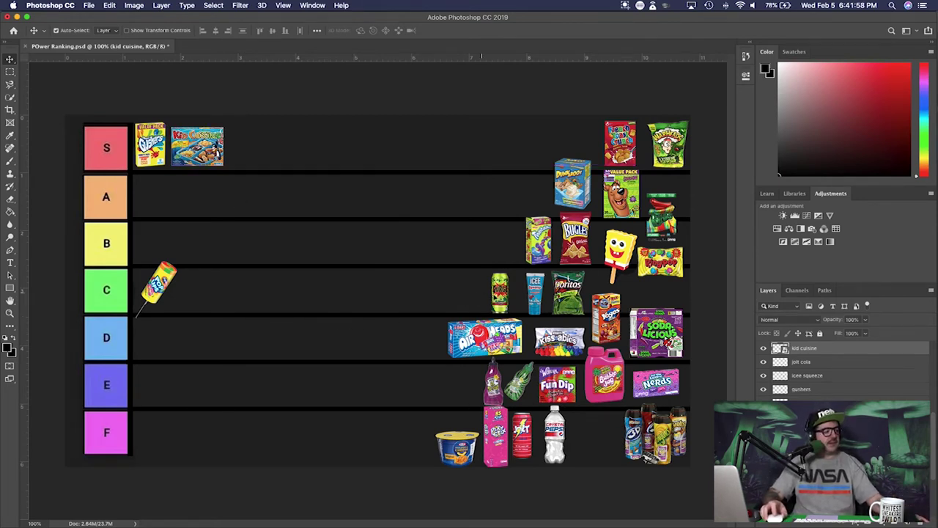
Move the Surge can into tier row C, directly beside the push-up pop
{"action": "left_click_drag", "start_coordinate": [500, 298], "coordinate": [369, 297]}
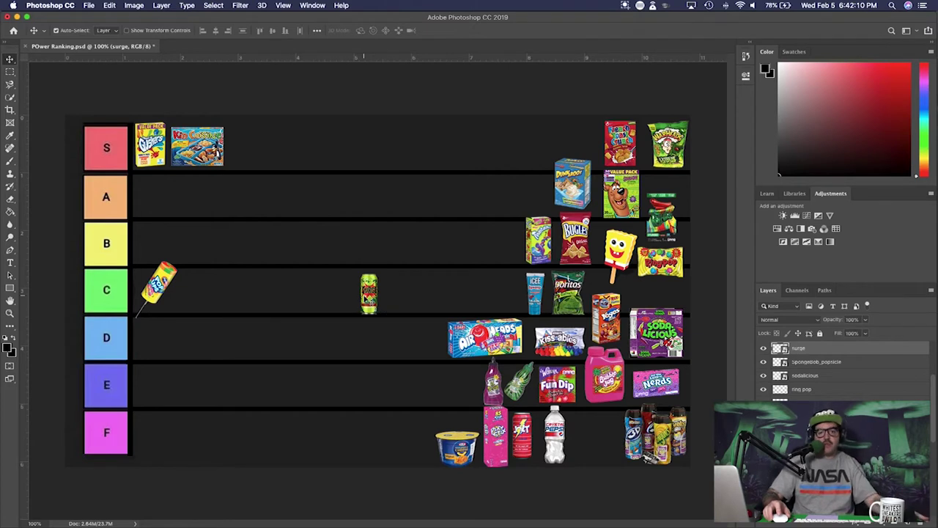
{"action": "left_click_drag", "start_coordinate": [369, 293], "coordinate": [313, 293]}
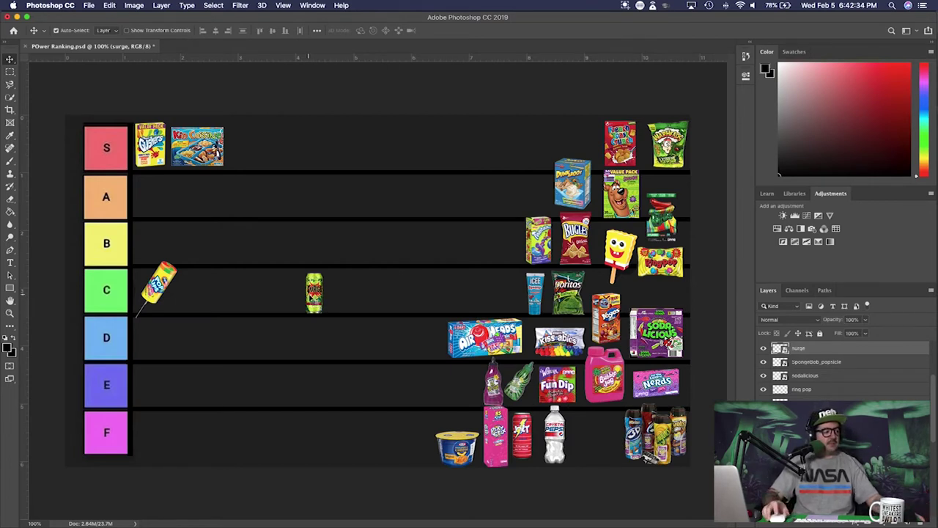
{"action": "left_click_drag", "start_coordinate": [316, 295], "coordinate": [186, 291]}
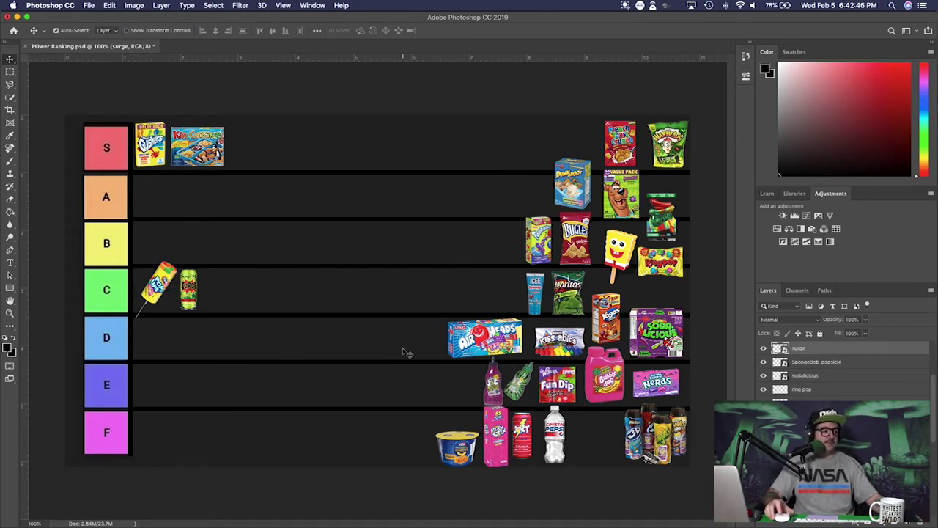
Move the Air Heads box into tier row C, directly after the Surge can
{"action": "left_click", "coordinate": [451, 333]}
{"action": "left_click_drag", "start_coordinate": [448, 331], "coordinate": [335, 289]}
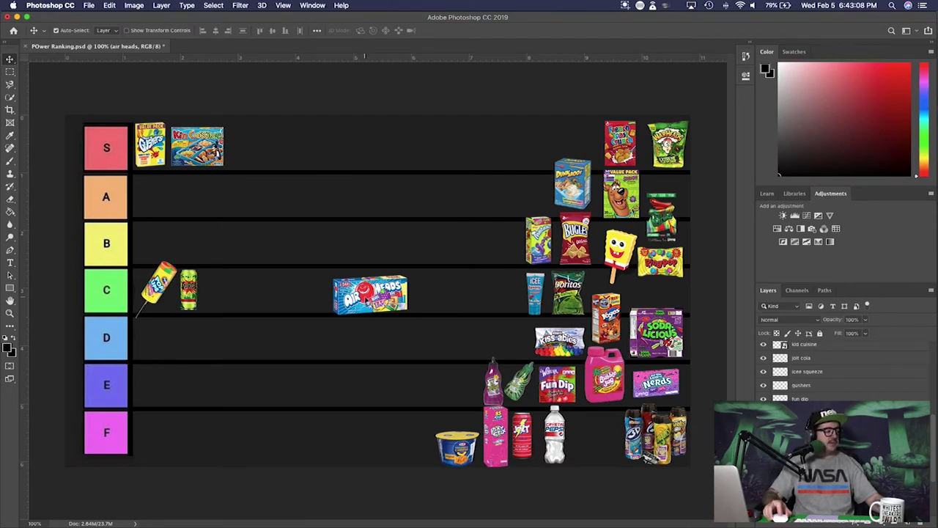
{"action": "left_click_drag", "start_coordinate": [363, 295], "coordinate": [236, 291]}
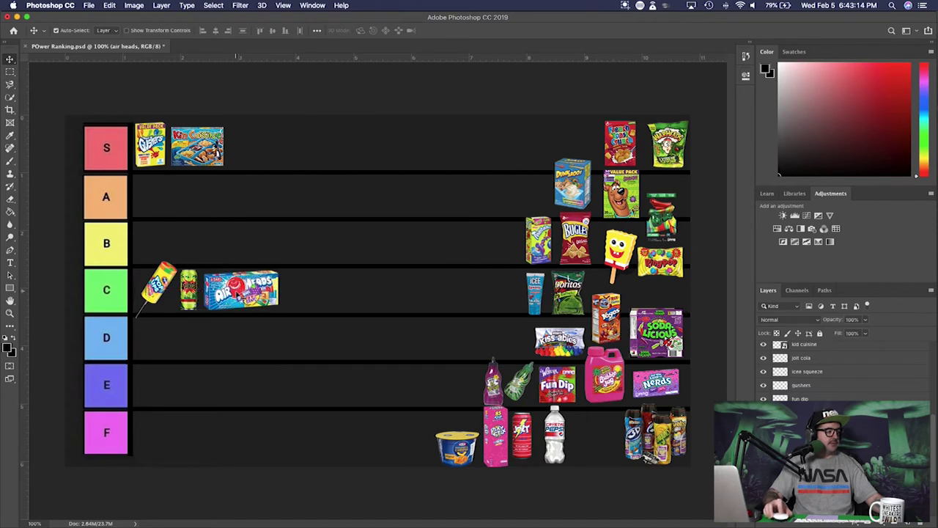
Move the EZ Squirt ketchup bottles into tier row C, directly after the Air Heads box
{"action": "left_click", "coordinate": [489, 384]}
{"action": "left_click_drag", "start_coordinate": [489, 384], "coordinate": [386, 336]}
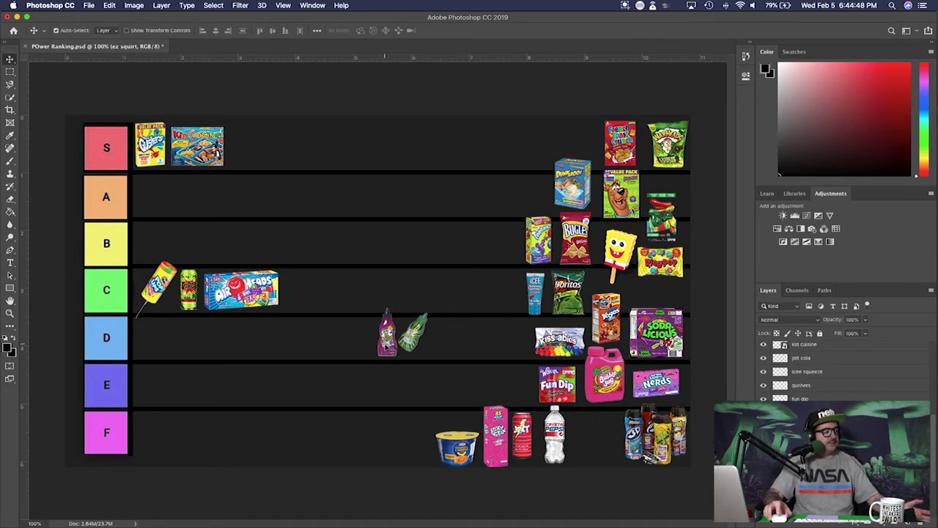
{"action": "left_click_drag", "start_coordinate": [386, 333], "coordinate": [368, 338]}
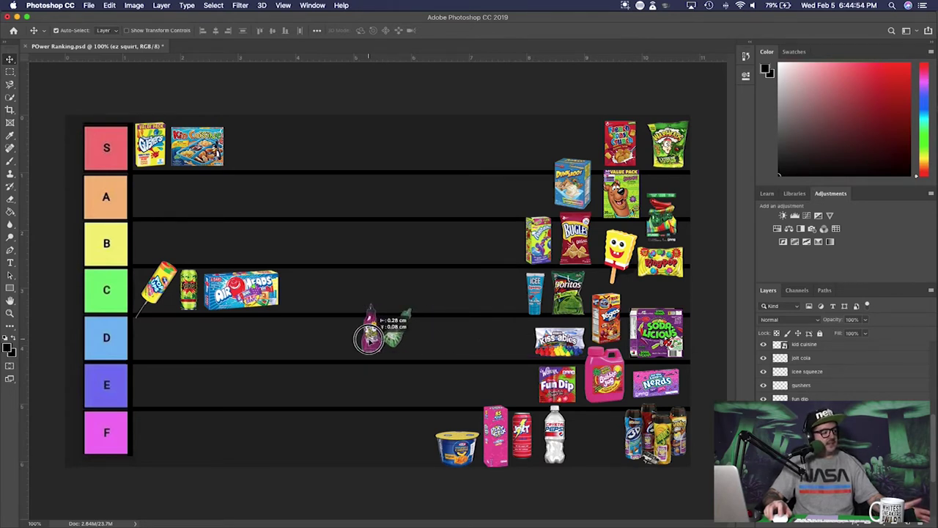
{"action": "left_click_drag", "start_coordinate": [369, 337], "coordinate": [289, 300]}
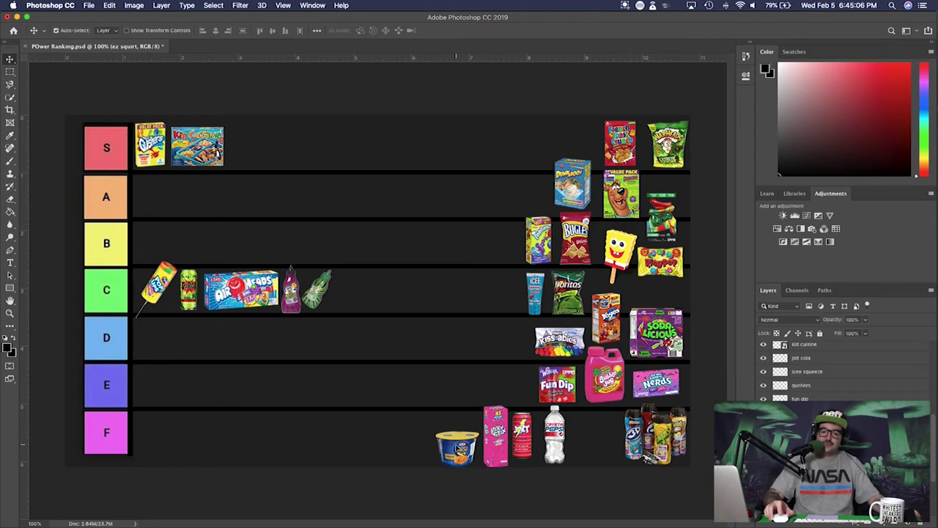
Move the mac n cheese cup out of the unranked items and place it at the start of tier row E
{"action": "left_click_drag", "start_coordinate": [456, 446], "coordinate": [380, 371]}
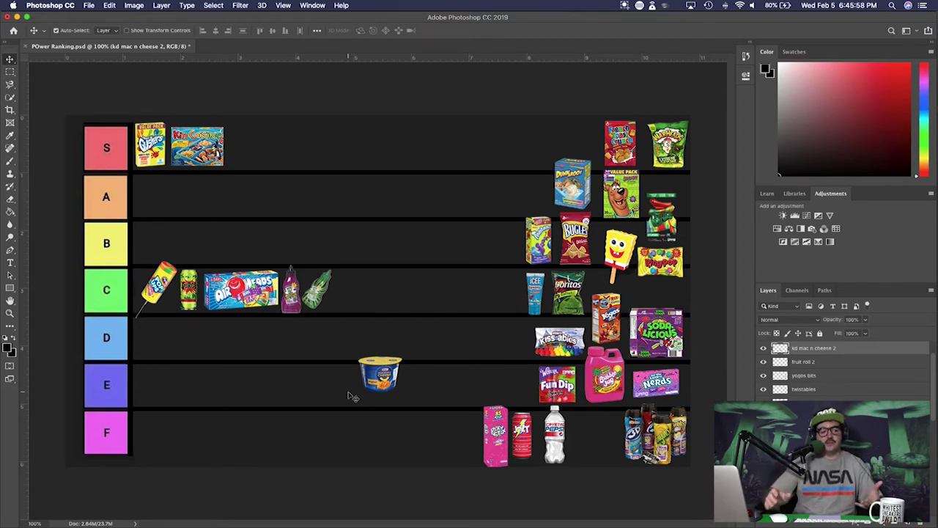
{"action": "left_click_drag", "start_coordinate": [381, 374], "coordinate": [158, 433]}
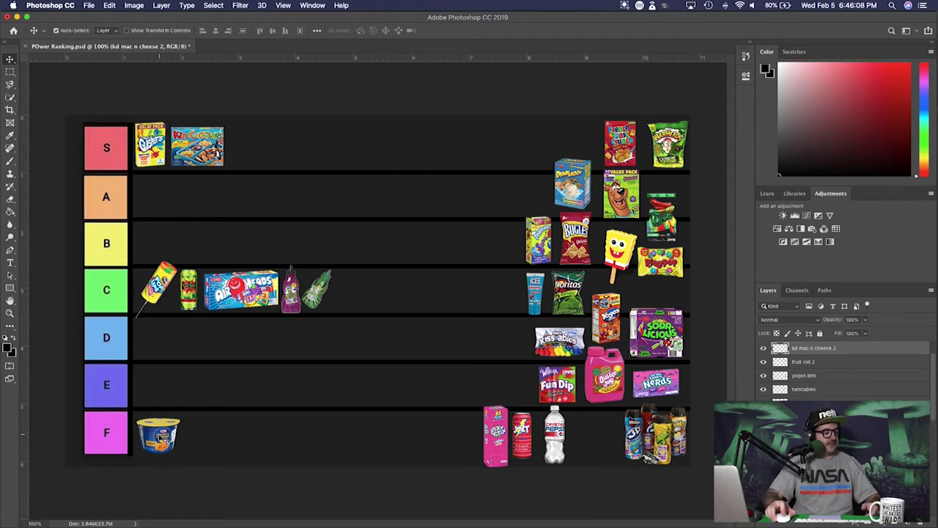
{"action": "left_click_drag", "start_coordinate": [160, 437], "coordinate": [160, 385]}
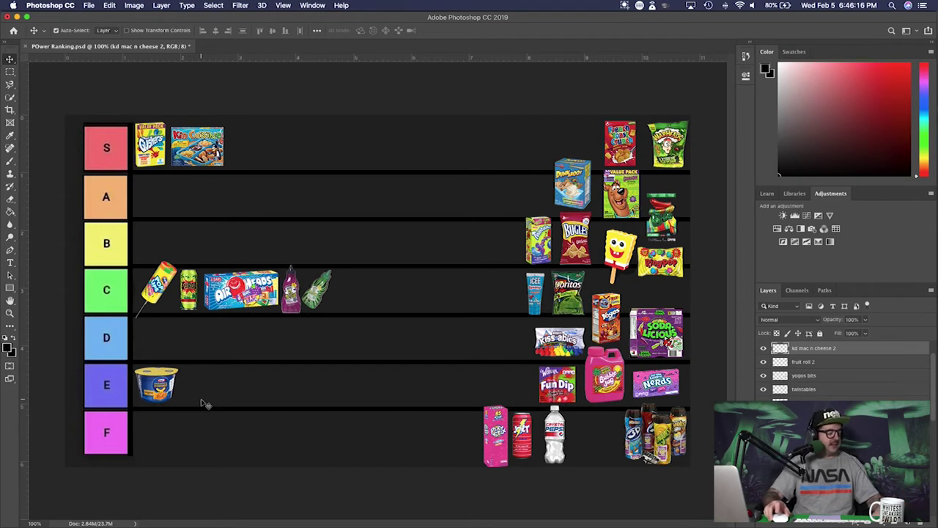
Place the Pixy Stix box at the start of tier row F and shift the Crystal Pepsi and Jolt Cola toward the remaining unranked items
{"action": "left_click", "coordinate": [495, 438]}
{"action": "left_click_drag", "start_coordinate": [494, 438], "coordinate": [394, 343]}
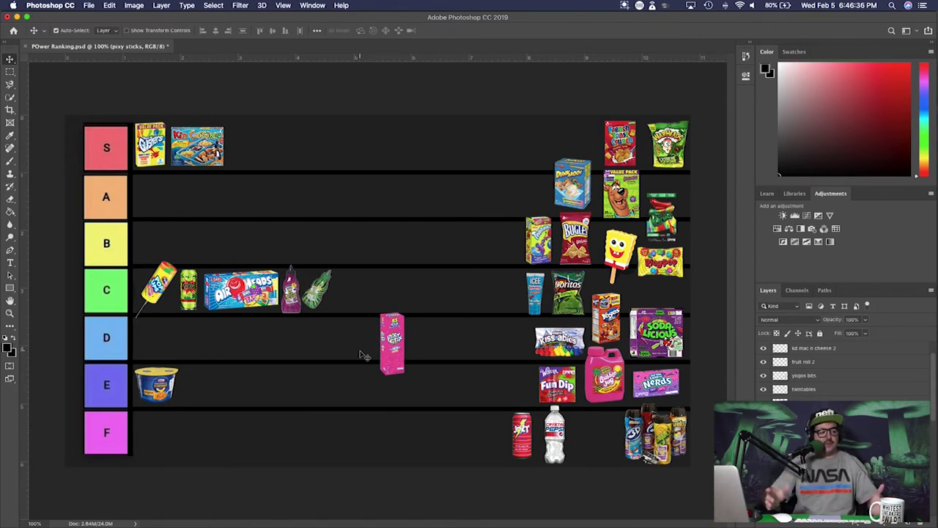
{"action": "left_click_drag", "start_coordinate": [566, 440], "coordinate": [614, 439]}
{"action": "left_click_drag", "start_coordinate": [523, 437], "coordinate": [555, 438]}
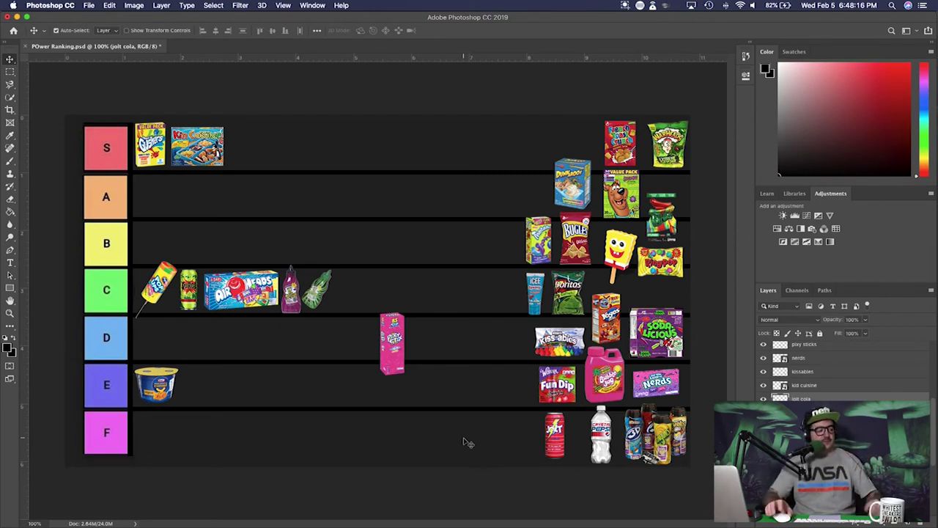
{"action": "left_click_drag", "start_coordinate": [392, 341], "coordinate": [140, 437]}
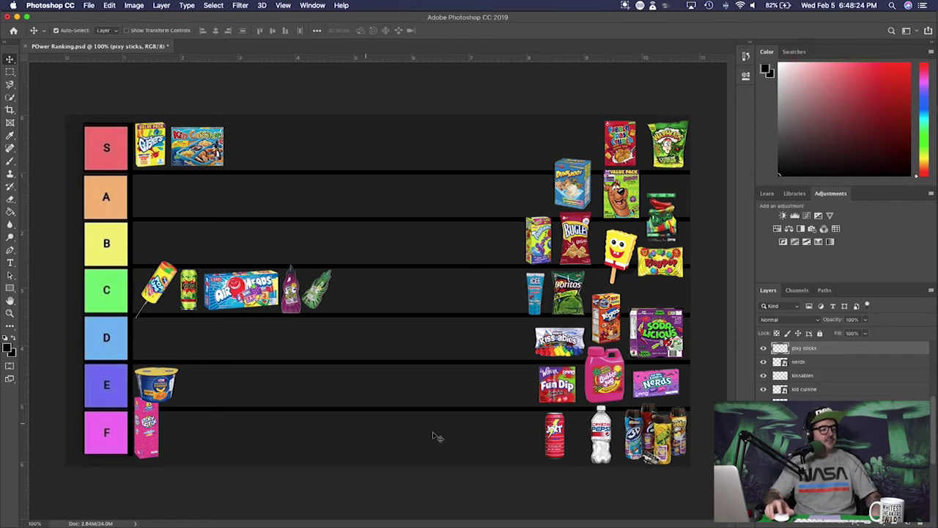
Place the Twistables box at the start of tier row B and the Icee tube after the EZ Squirt bottles in row C
{"action": "left_click_drag", "start_coordinate": [536, 247], "coordinate": [411, 305]}
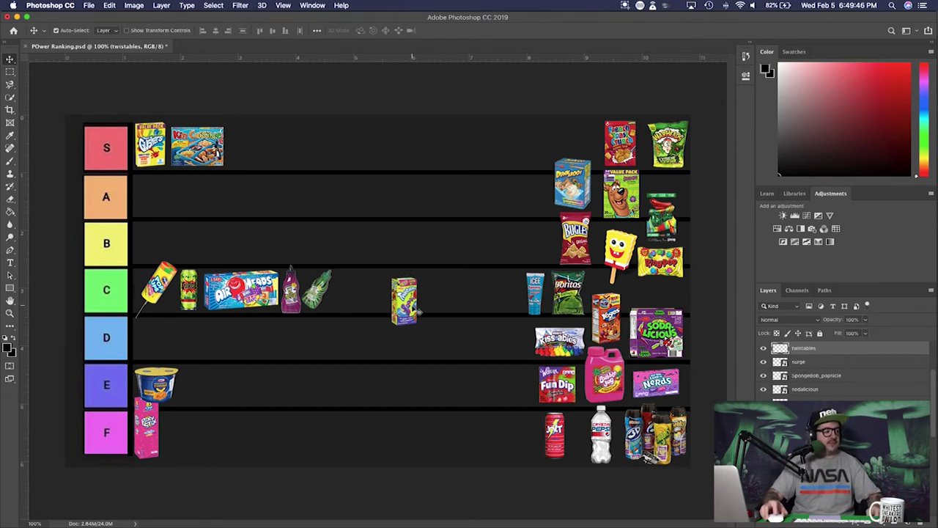
{"action": "left_click_drag", "start_coordinate": [379, 304], "coordinate": [147, 240]}
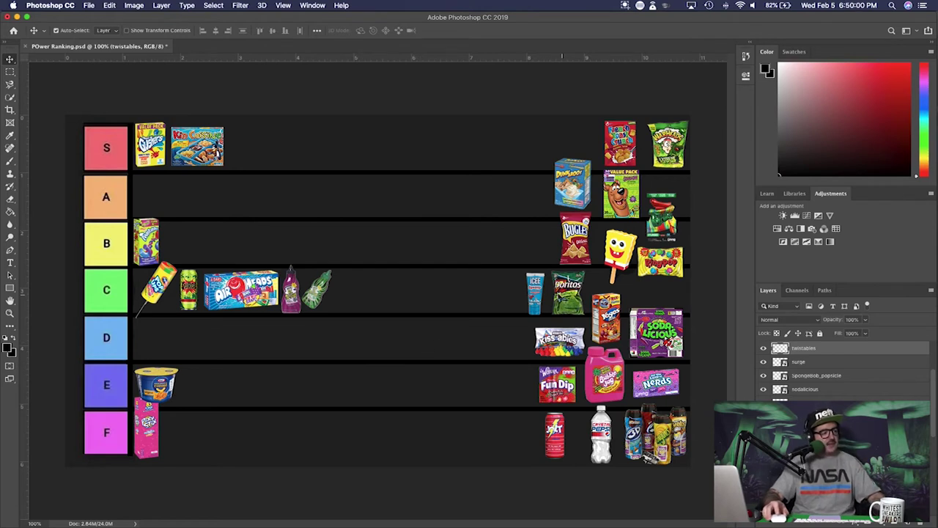
{"action": "left_click_drag", "start_coordinate": [544, 299], "coordinate": [411, 314]}
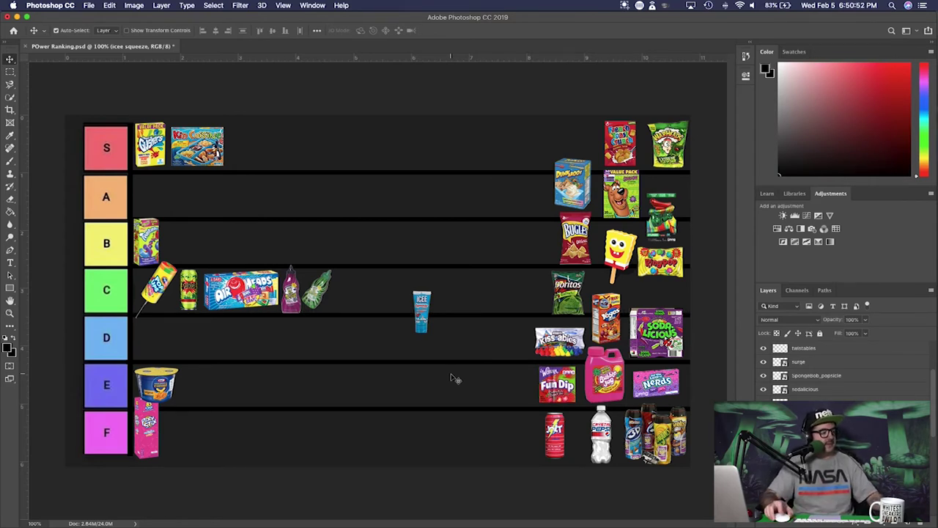
{"action": "left_click_drag", "start_coordinate": [421, 319], "coordinate": [345, 294]}
Move the Dunkaroos box from the unranked items to the start of tier row A
{"action": "left_click", "coordinate": [569, 184]}
{"action": "left_click_drag", "start_coordinate": [572, 183], "coordinate": [430, 233]}
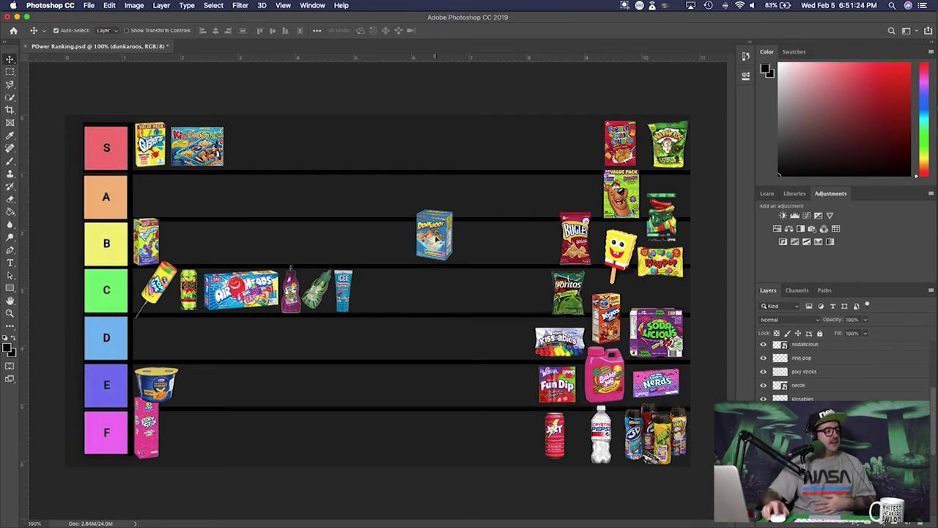
{"action": "left_click_drag", "start_coordinate": [438, 242], "coordinate": [385, 228]}
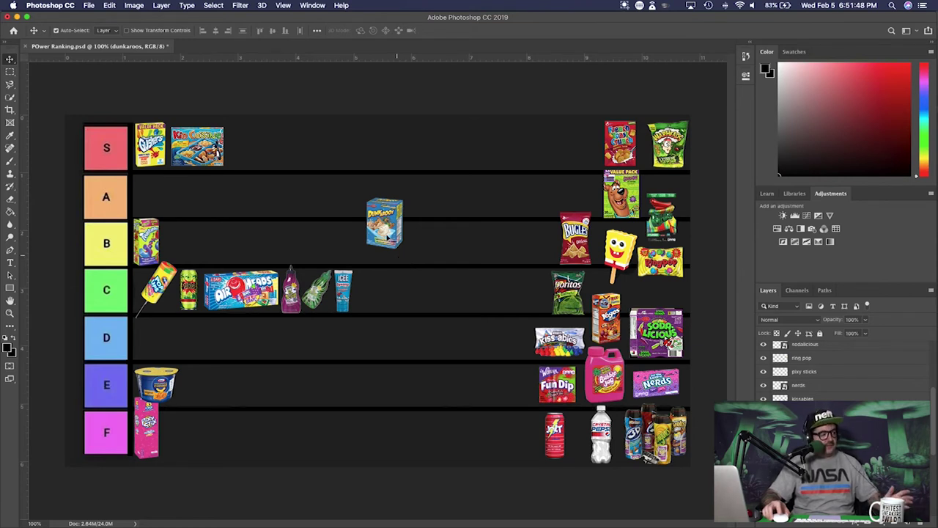
{"action": "left_click_drag", "start_coordinate": [385, 224], "coordinate": [151, 194]}
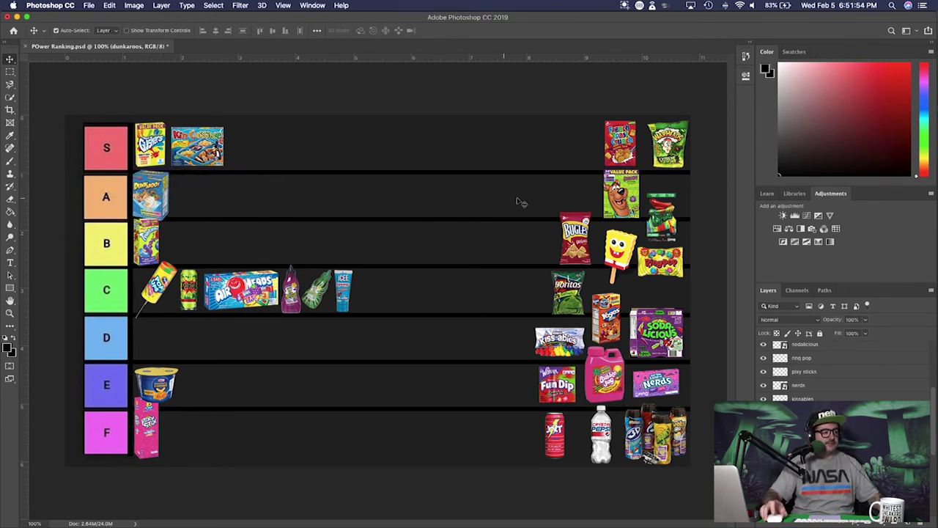
Move the Bugles bag into tier row A, directly beside the Dunkaroos box
{"action": "left_click_drag", "start_coordinate": [574, 242], "coordinate": [450, 264]}
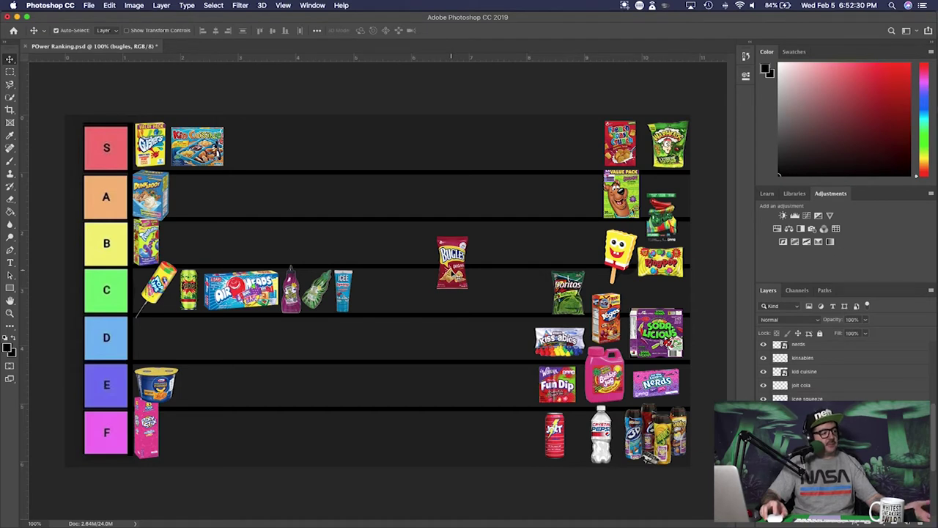
{"action": "left_click", "coordinate": [451, 268]}
{"action": "left_click_drag", "start_coordinate": [451, 268], "coordinate": [151, 195]}
Move the green Doritos bag into tier row B, directly beside the Twistables box
{"action": "left_click_drag", "start_coordinate": [569, 300], "coordinate": [441, 297]}
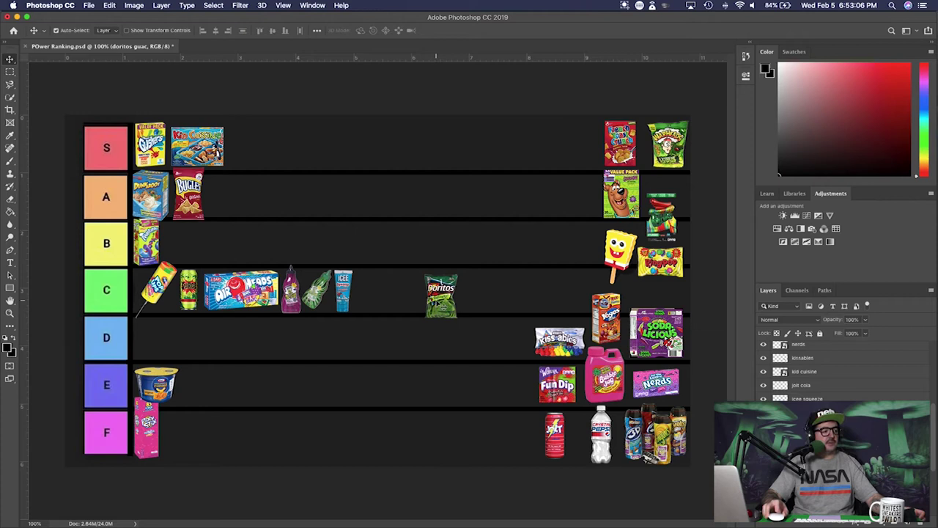
{"action": "left_click_drag", "start_coordinate": [441, 300], "coordinate": [185, 244]}
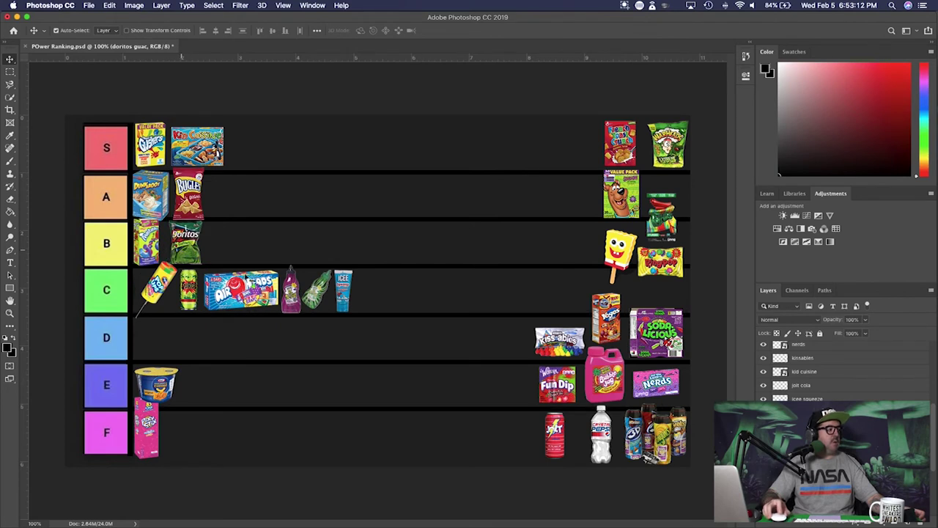
Place the Kissables bag after the Icee tube in row C and the Fun Dip pack beside the pink box in row F
{"action": "left_click_drag", "start_coordinate": [557, 344], "coordinate": [460, 327]}
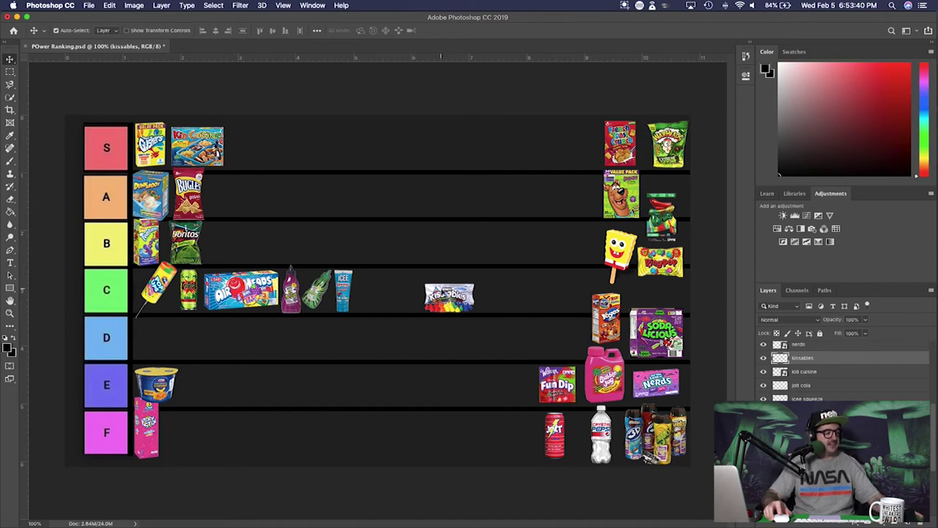
{"action": "left_click_drag", "start_coordinate": [442, 293], "coordinate": [382, 291]}
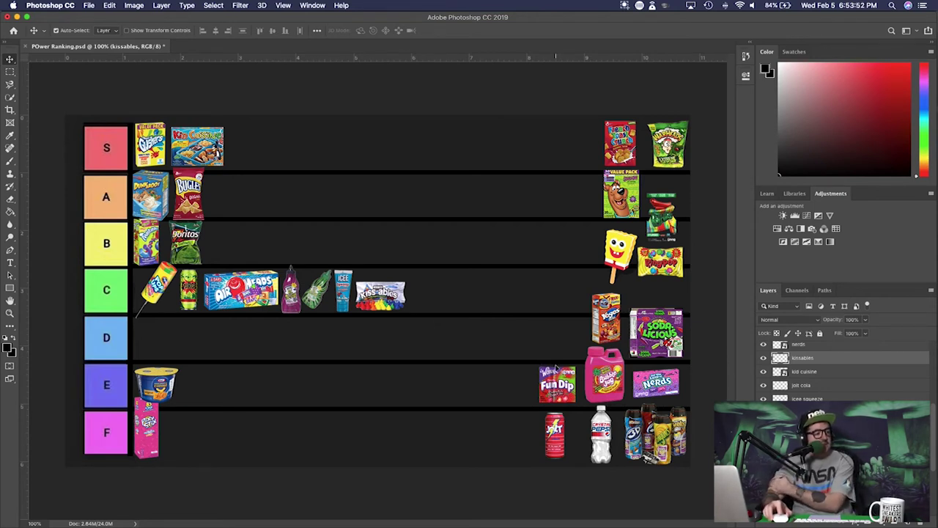
{"action": "left_click_drag", "start_coordinate": [558, 388], "coordinate": [450, 356]}
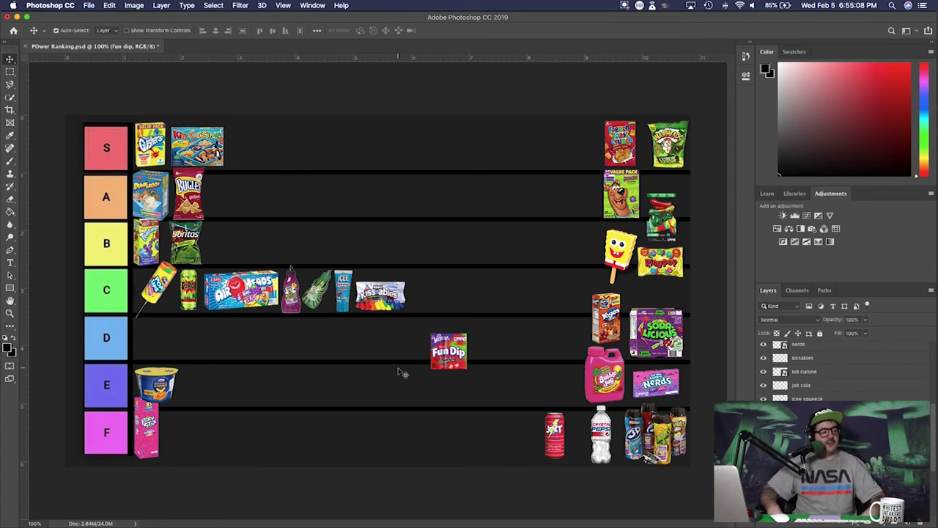
{"action": "left_click_drag", "start_coordinate": [454, 356], "coordinate": [184, 436]}
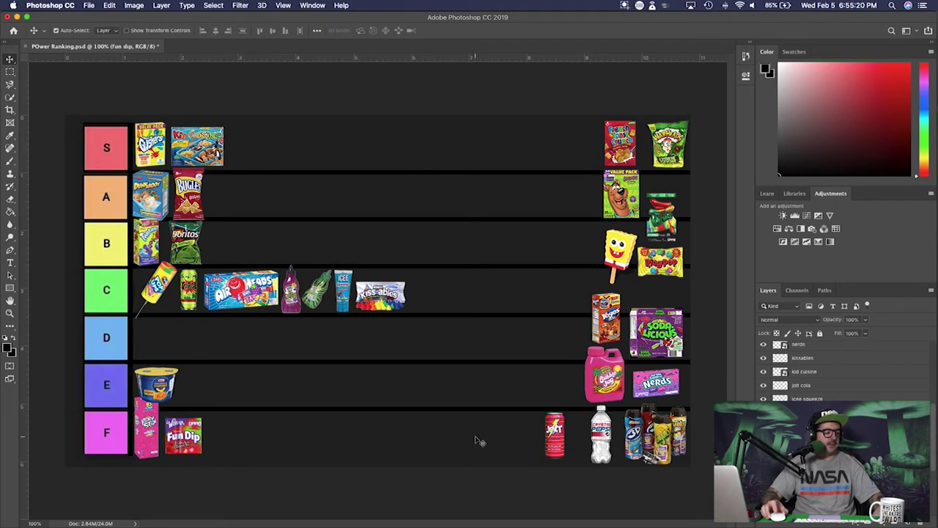
Pull the Jolt Cola can out of the unranked items and examine jolt cola.png at full size through Finder
{"action": "left_click_drag", "start_coordinate": [555, 437], "coordinate": [473, 288]}
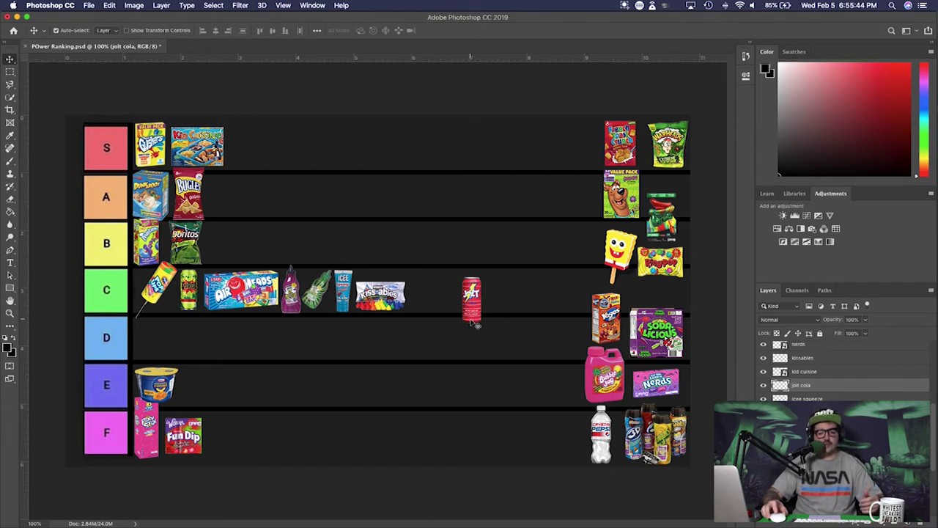
{"action": "key", "text": "super+Tab"}
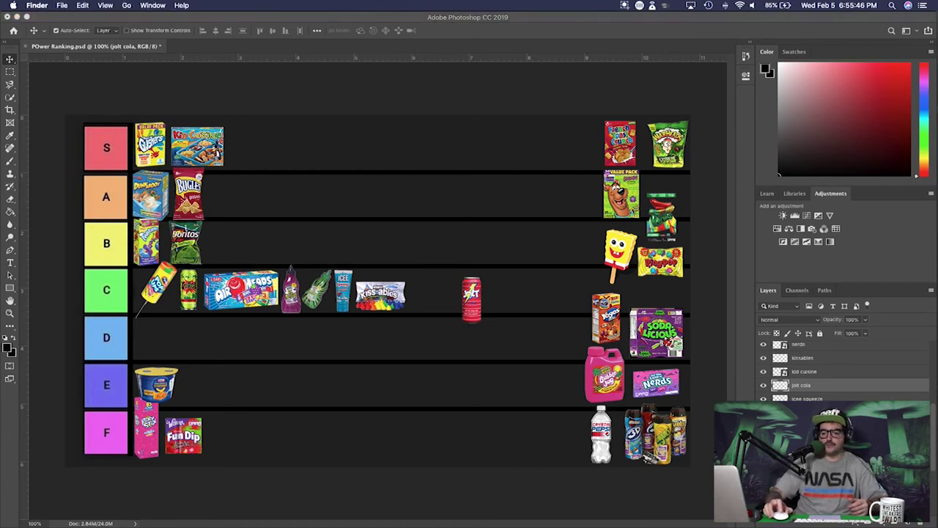
{"action": "key", "text": "super+n"}
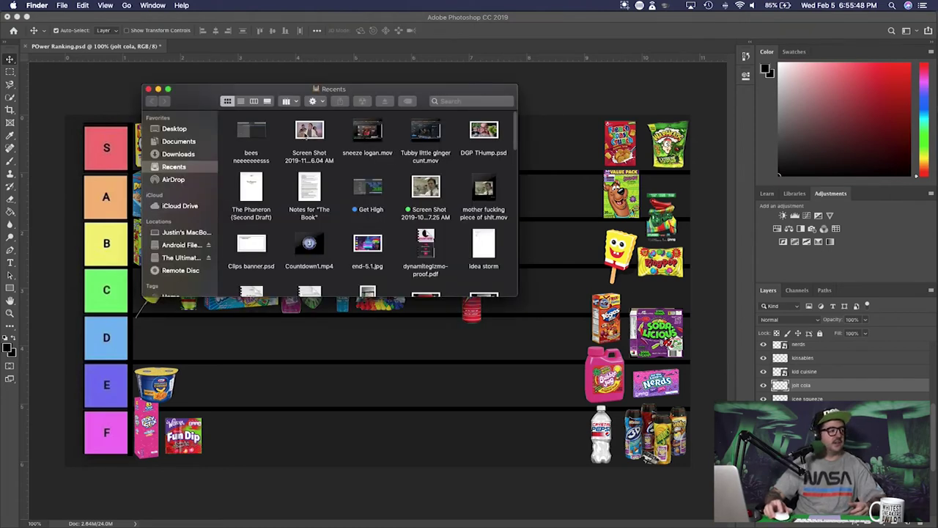
{"action": "left_click_drag", "start_coordinate": [195, 104], "coordinate": [937, 136]}
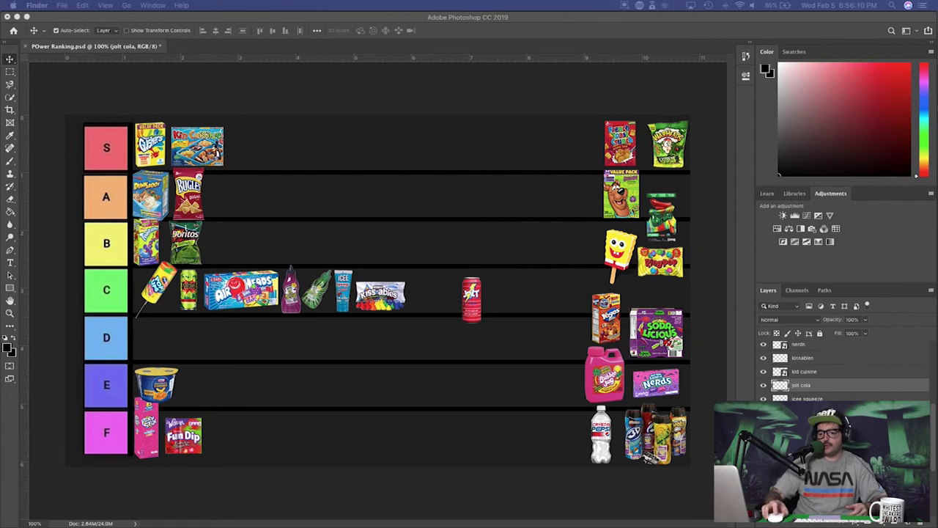
{"action": "key", "text": "super+o"}
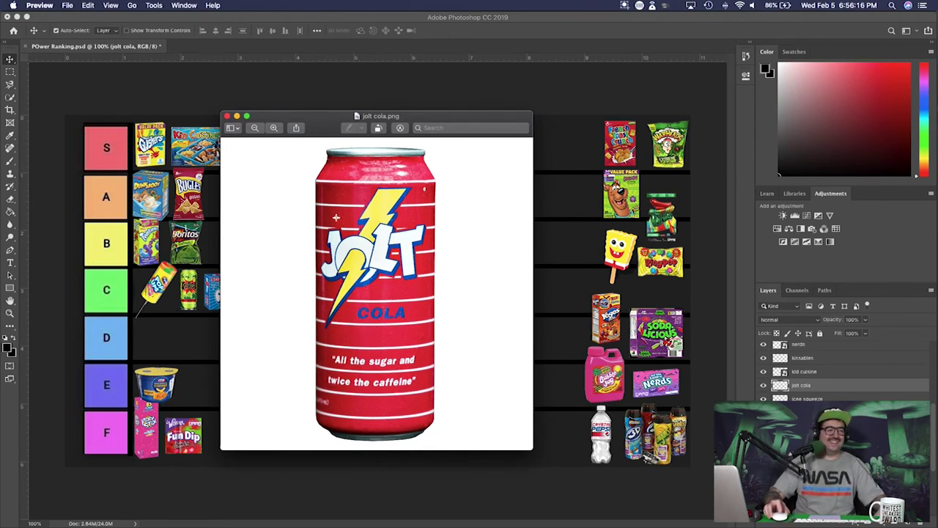
{"action": "left_click", "coordinate": [228, 116]}
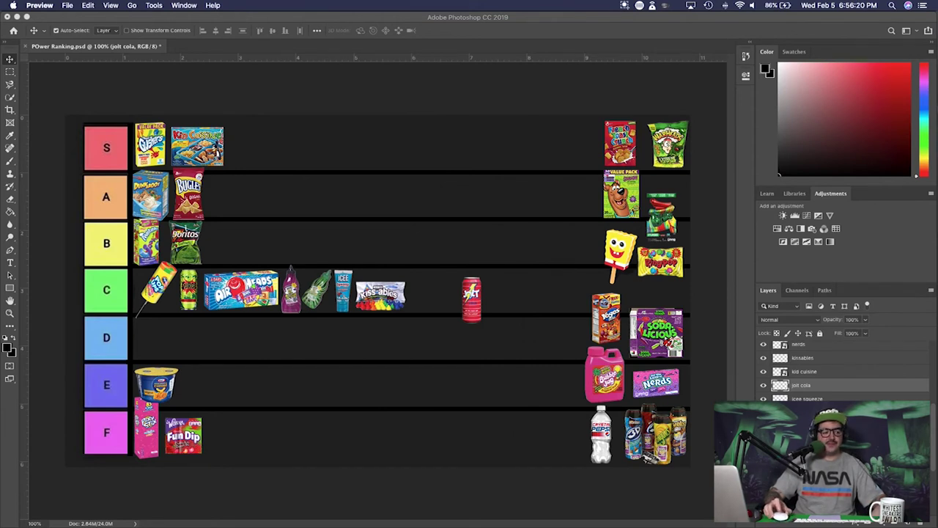
{"action": "left_click", "coordinate": [560, 471]}
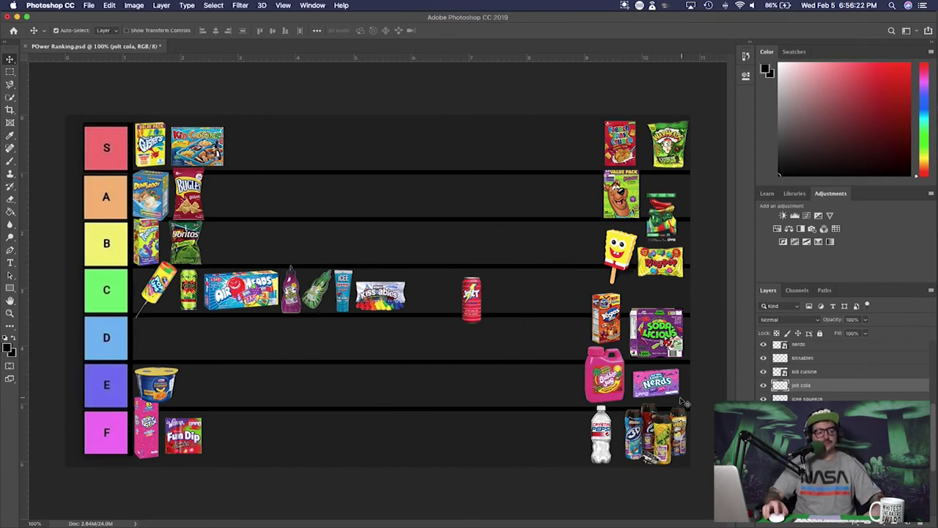
Place the Jolt Cola can after Kissables in row C and the French Toast Crunch box after Kid Cuisine in row S
{"action": "left_click_drag", "start_coordinate": [471, 299], "coordinate": [491, 316]}
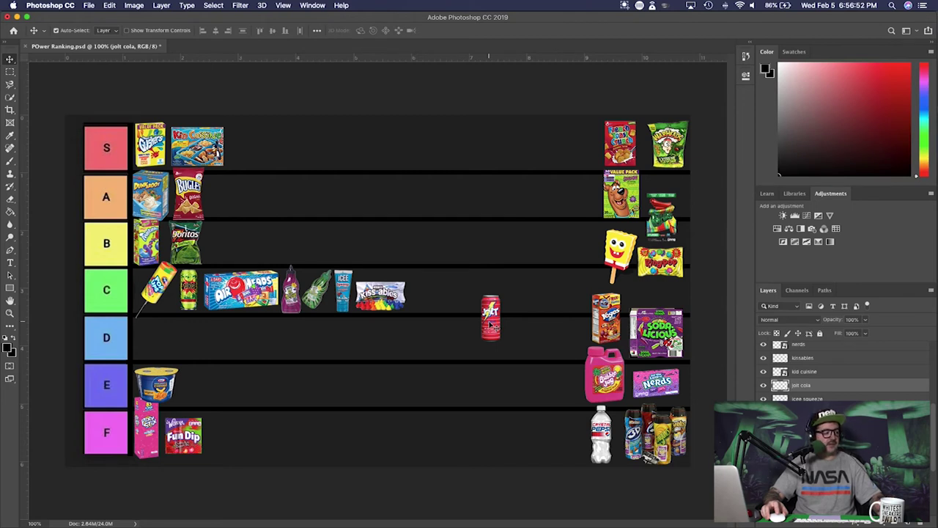
{"action": "left_click_drag", "start_coordinate": [491, 325], "coordinate": [421, 297]}
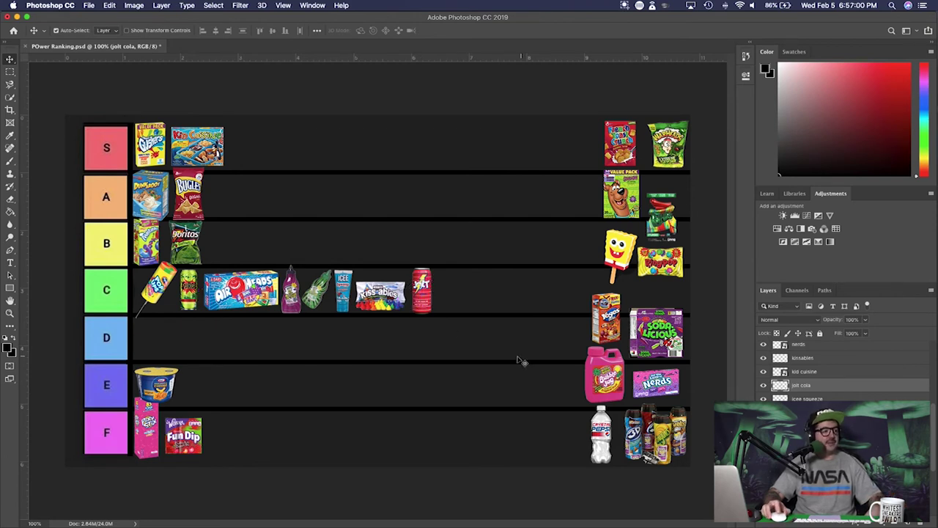
{"action": "left_click_drag", "start_coordinate": [606, 166], "coordinate": [482, 269]}
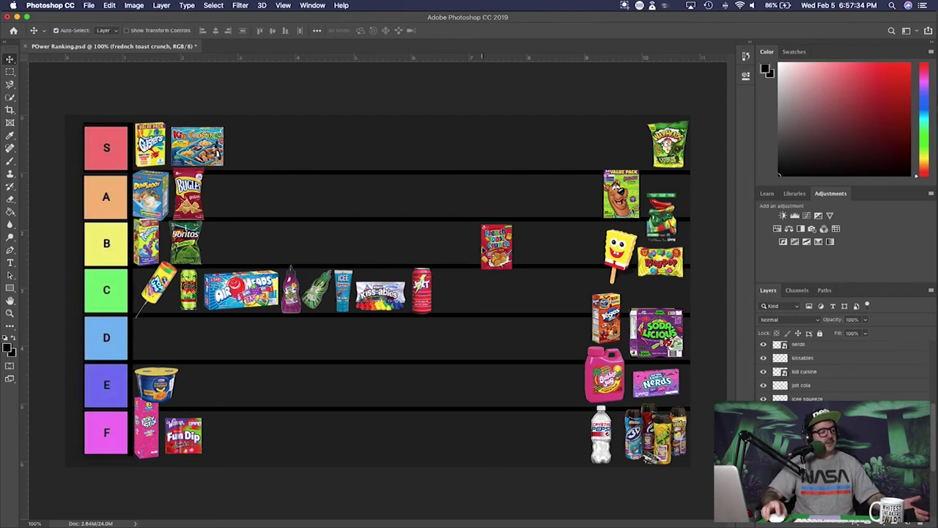
{"action": "left_click_drag", "start_coordinate": [488, 251], "coordinate": [240, 143]}
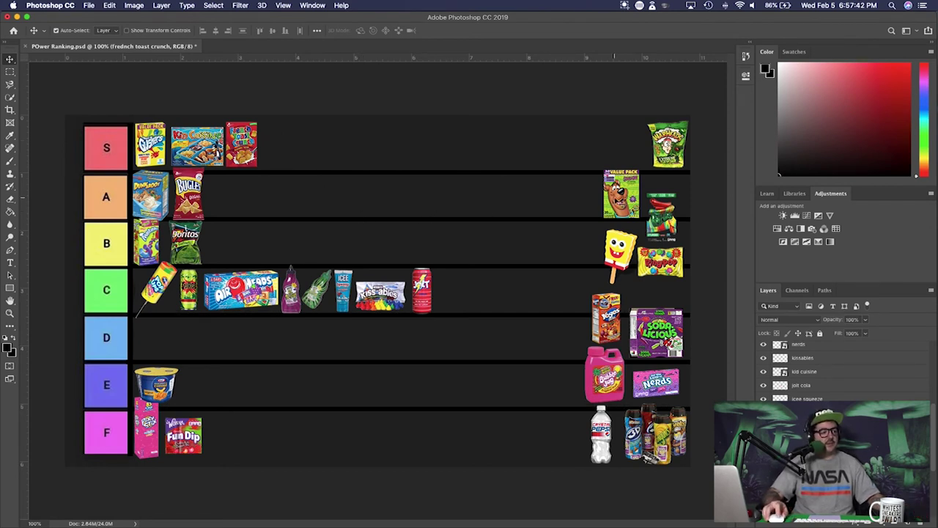
Place the Scooby snacks box after Bugles in row A and the SpongeBob popsicle after the green Doritos in row B
{"action": "left_click_drag", "start_coordinate": [619, 194], "coordinate": [500, 212]}
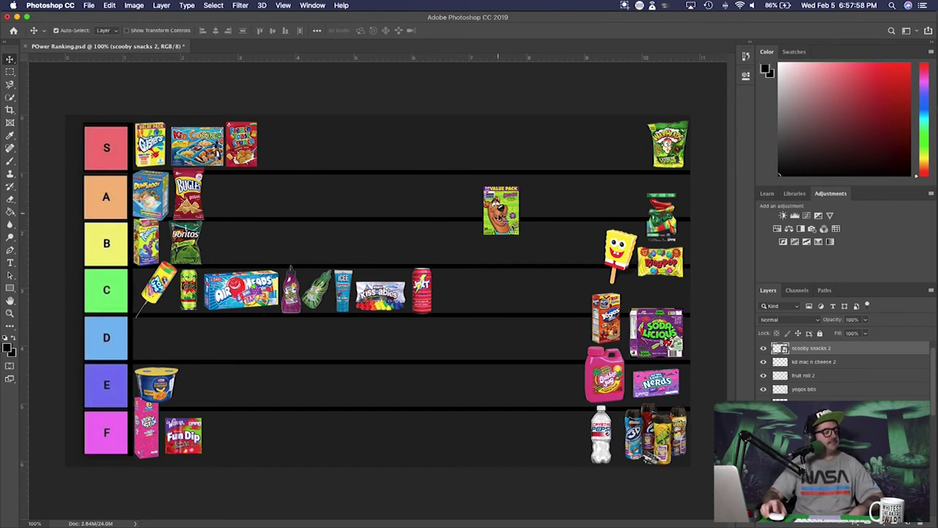
{"action": "left_click_drag", "start_coordinate": [501, 210], "coordinate": [228, 195]}
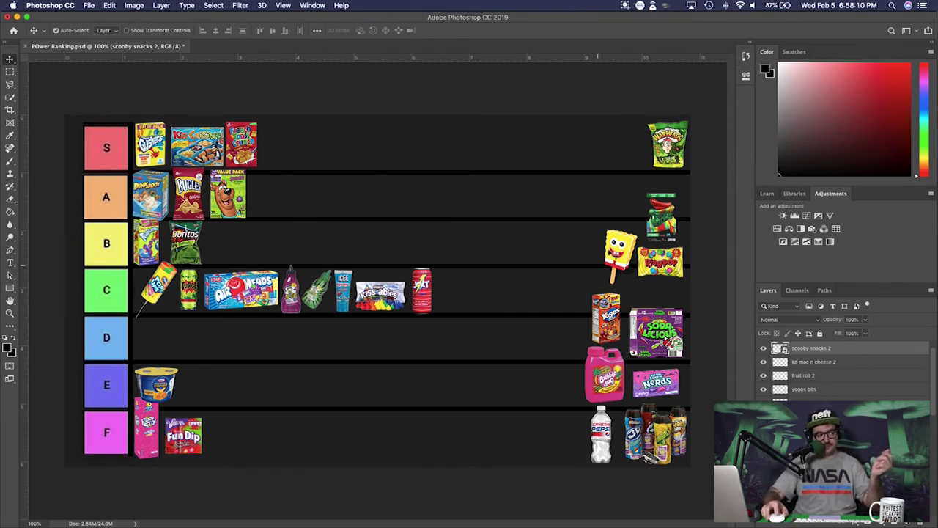
{"action": "left_click_drag", "start_coordinate": [609, 248], "coordinate": [475, 239]}
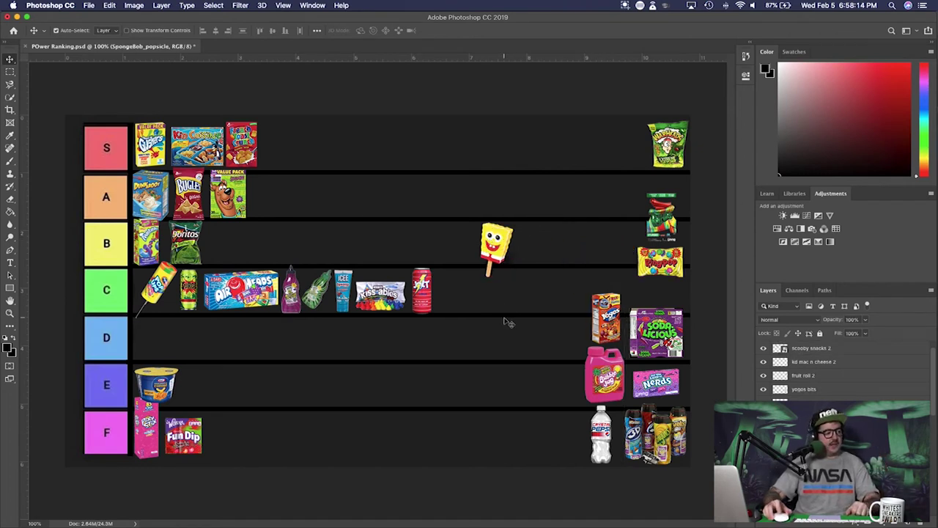
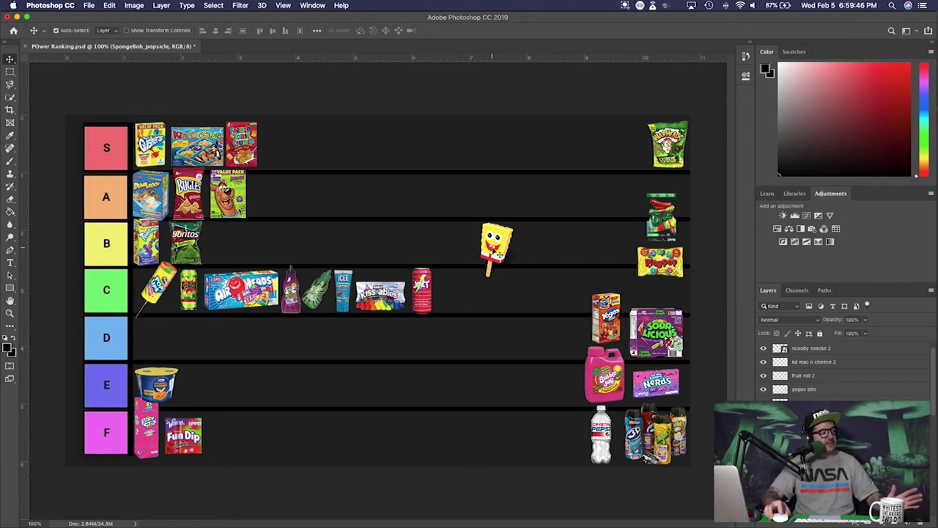
{"action": "left_click_drag", "start_coordinate": [496, 251], "coordinate": [225, 238]}
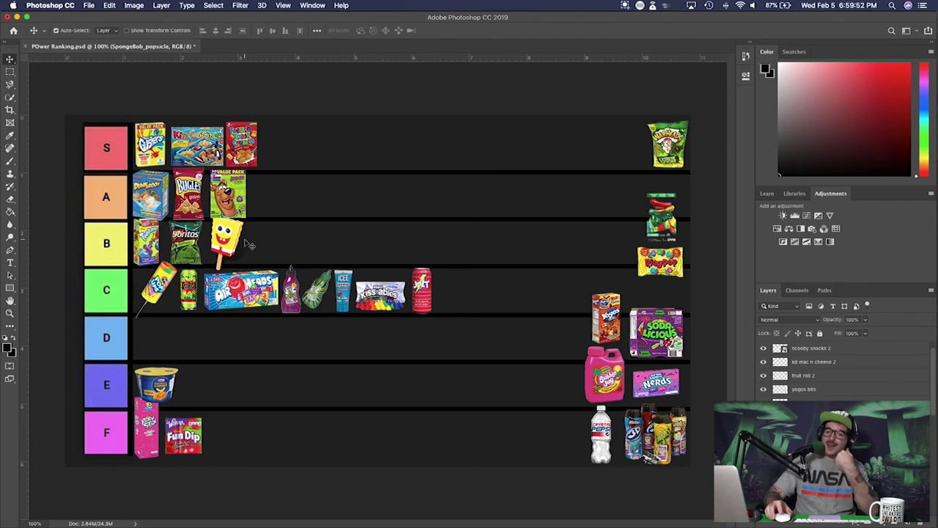
Place the Yogos Bits box at the start of row D with the pink Bubble Jug directly beside it
{"action": "left_click_drag", "start_coordinate": [610, 330], "coordinate": [511, 286]}
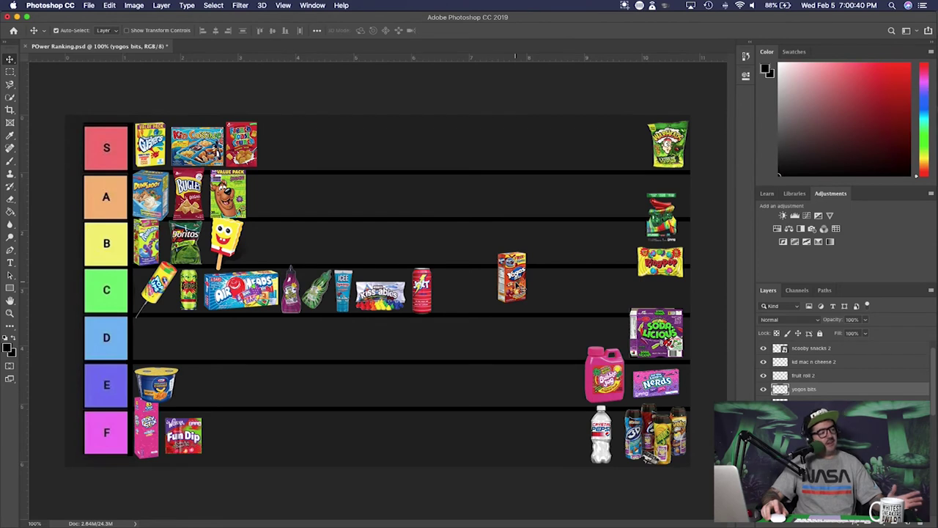
{"action": "left_click_drag", "start_coordinate": [507, 286], "coordinate": [151, 339]}
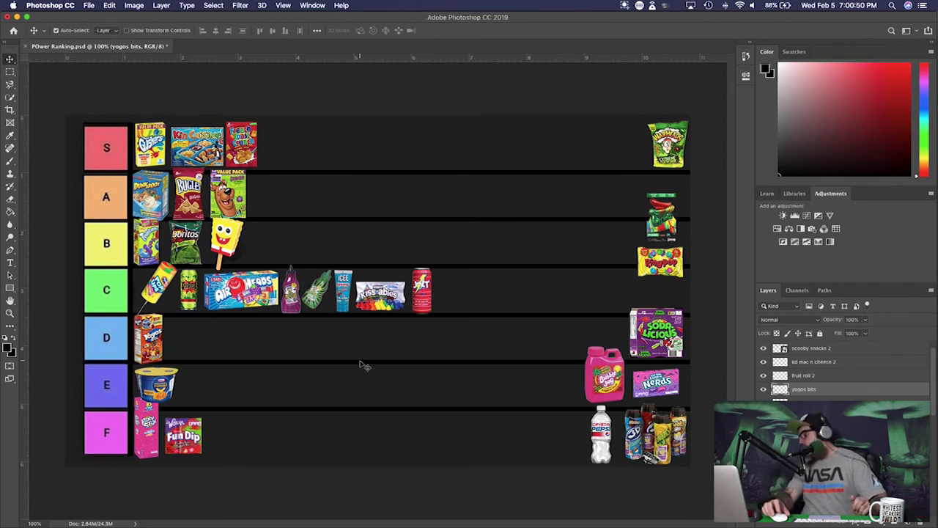
{"action": "left_click_drag", "start_coordinate": [605, 377], "coordinate": [532, 291]}
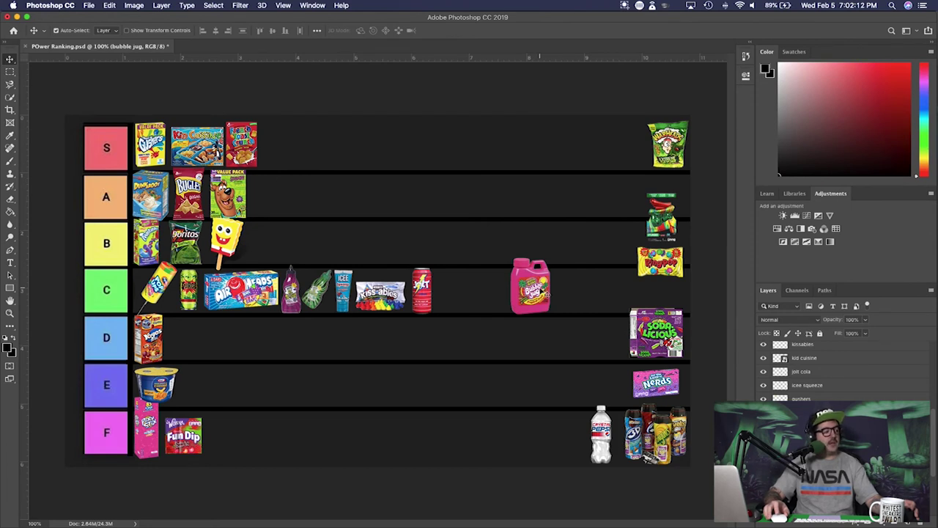
{"action": "left_click_drag", "start_coordinate": [544, 292], "coordinate": [193, 341]}
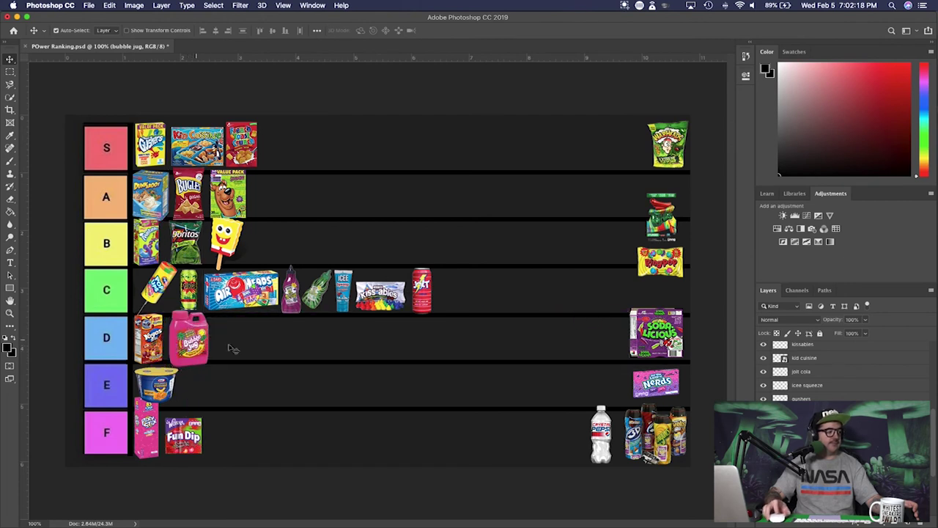
Place the Crystal Pepsi bottle after the Bubble Jug in row D and the Warheads bag after Fun Dip in row F
{"action": "left_click", "coordinate": [559, 355]}
{"action": "left_click_drag", "start_coordinate": [595, 413], "coordinate": [524, 299]}
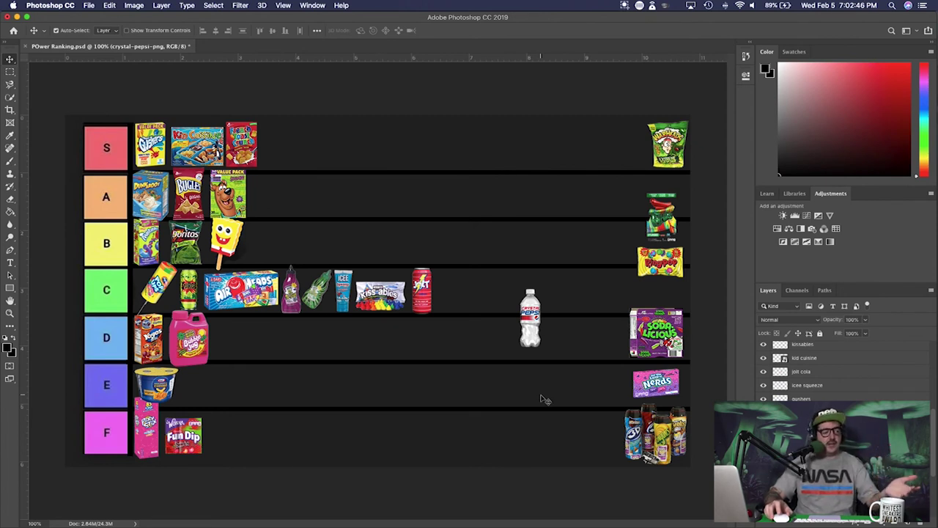
{"action": "left_click_drag", "start_coordinate": [512, 336], "coordinate": [223, 339]}
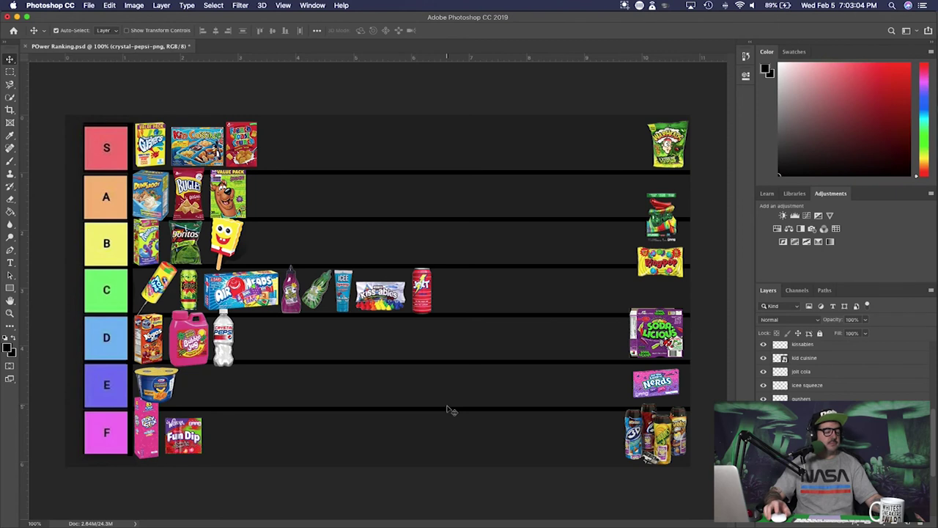
{"action": "left_click_drag", "start_coordinate": [649, 150], "coordinate": [535, 276]}
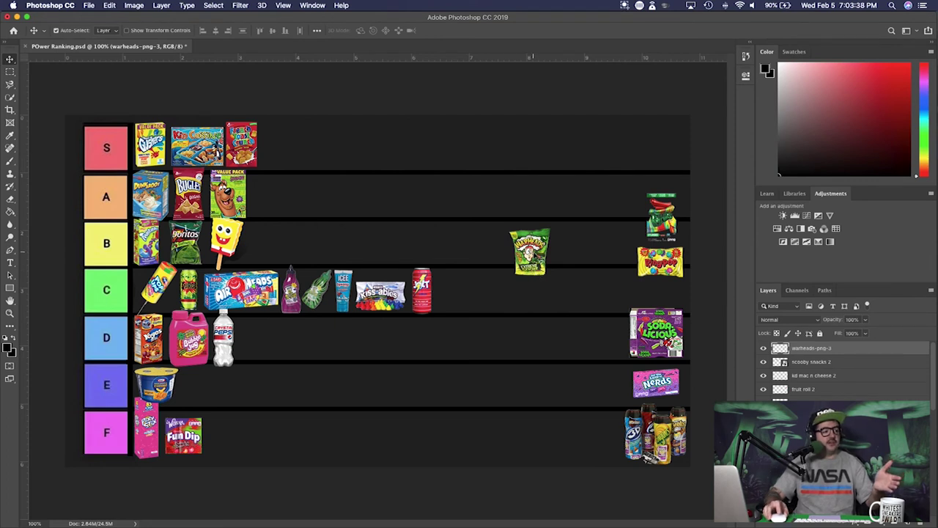
{"action": "left_click_drag", "start_coordinate": [524, 257], "coordinate": [209, 436]}
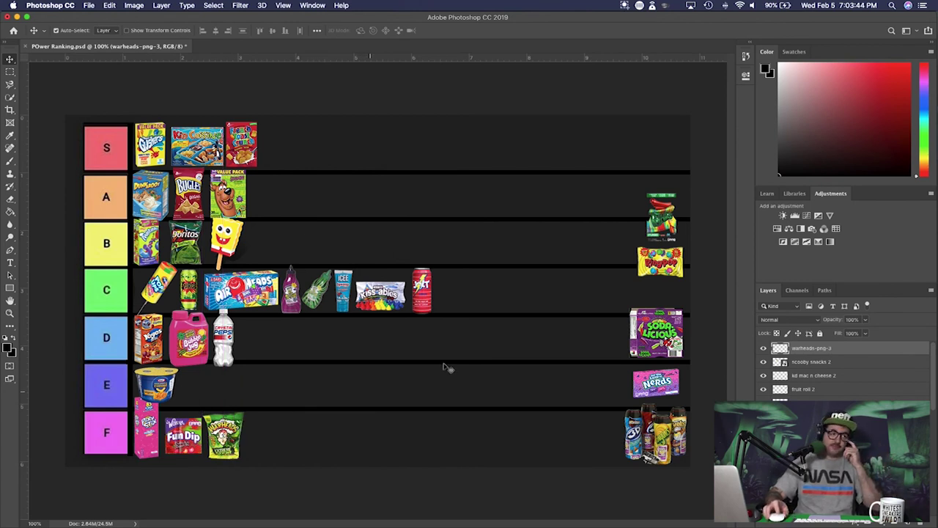
Move the fruit roll package from the unranked items into row A, directly after the Scooby snacks box
{"action": "left_click_drag", "start_coordinate": [656, 225], "coordinate": [552, 256]}
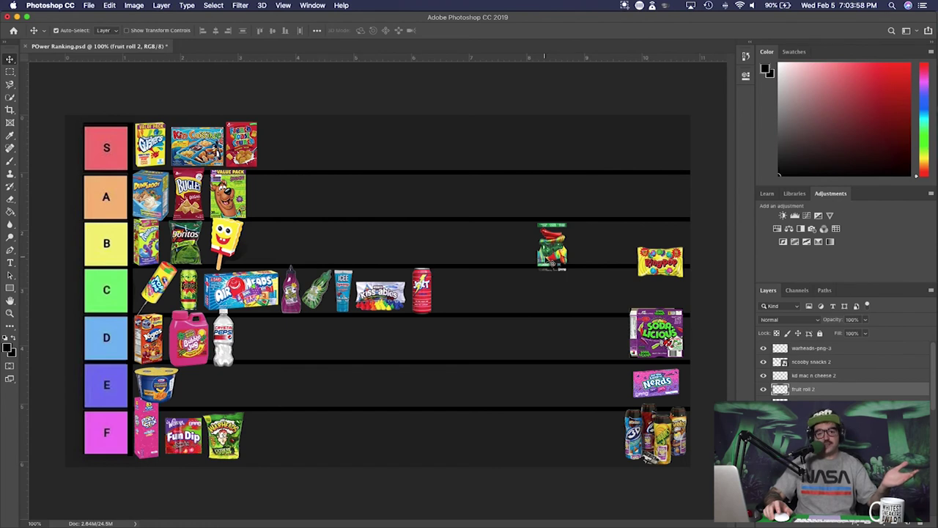
{"action": "left_click_drag", "start_coordinate": [552, 247], "coordinate": [505, 292]}
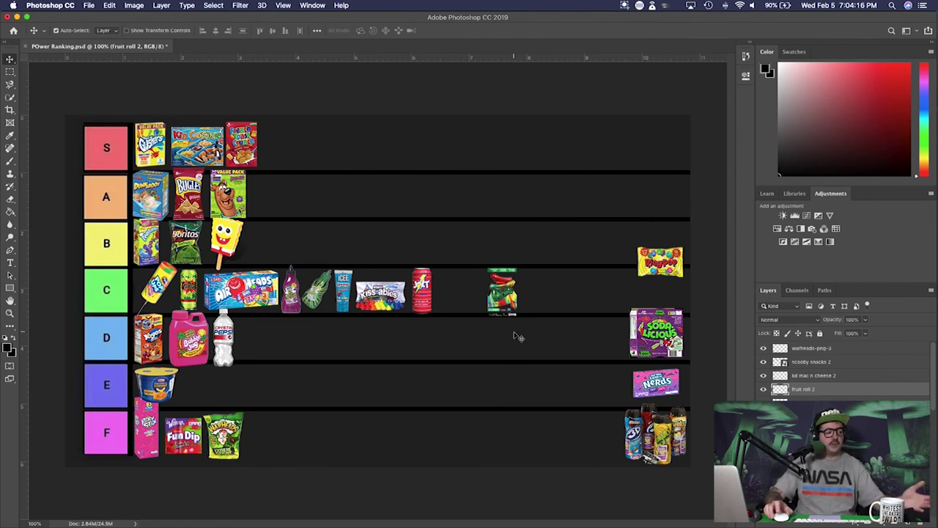
{"action": "left_click_drag", "start_coordinate": [506, 308], "coordinate": [545, 302]}
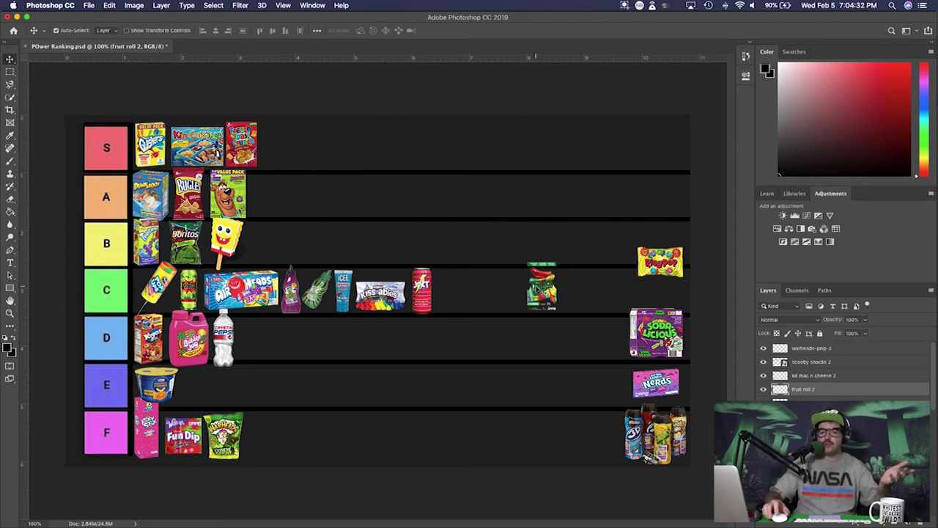
{"action": "left_click_drag", "start_coordinate": [551, 291], "coordinate": [522, 322]}
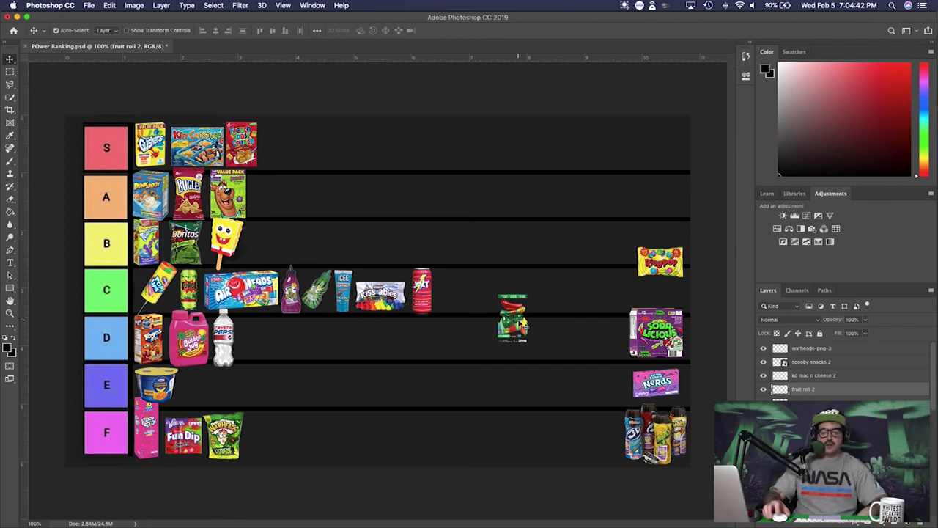
{"action": "left_click_drag", "start_coordinate": [522, 323], "coordinate": [517, 253]}
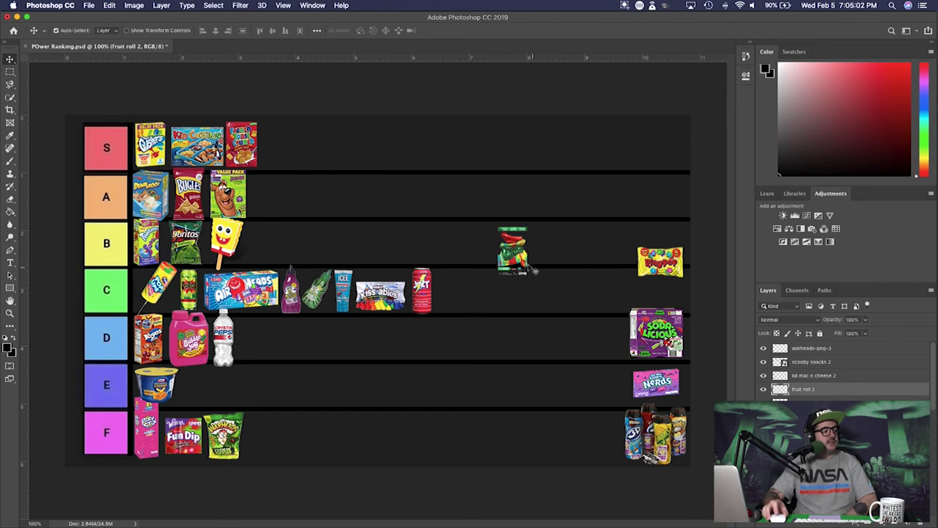
{"action": "left_click_drag", "start_coordinate": [522, 262], "coordinate": [273, 185]}
Move the Ring Pop package from the unranked items into row B, directly after the SpongeBob popsicle
{"action": "left_click_drag", "start_coordinate": [649, 262], "coordinate": [516, 262]}
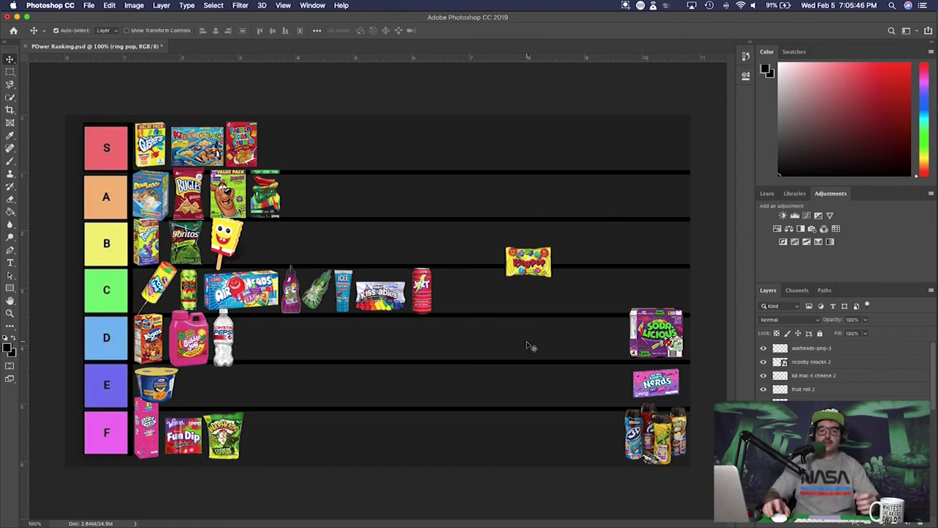
{"action": "left_click_drag", "start_coordinate": [528, 261], "coordinate": [535, 292]}
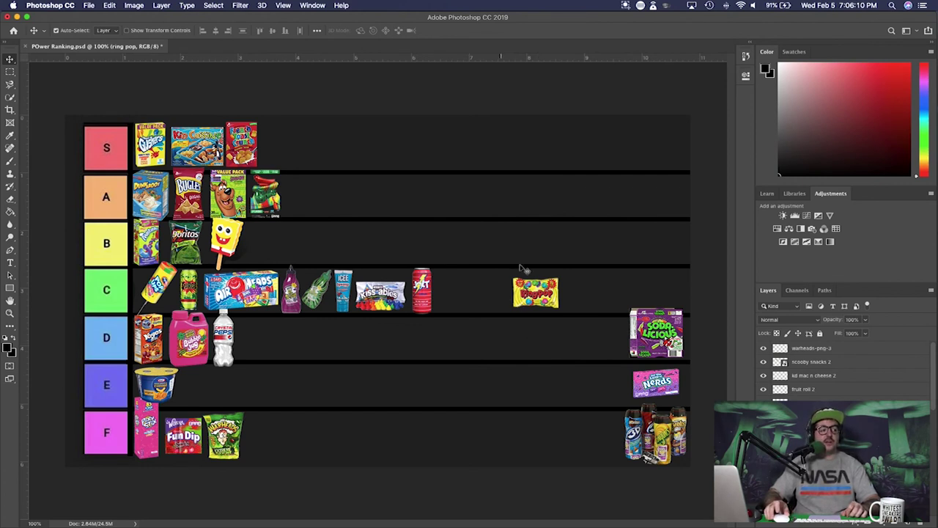
{"action": "left_click_drag", "start_coordinate": [540, 297], "coordinate": [535, 293]}
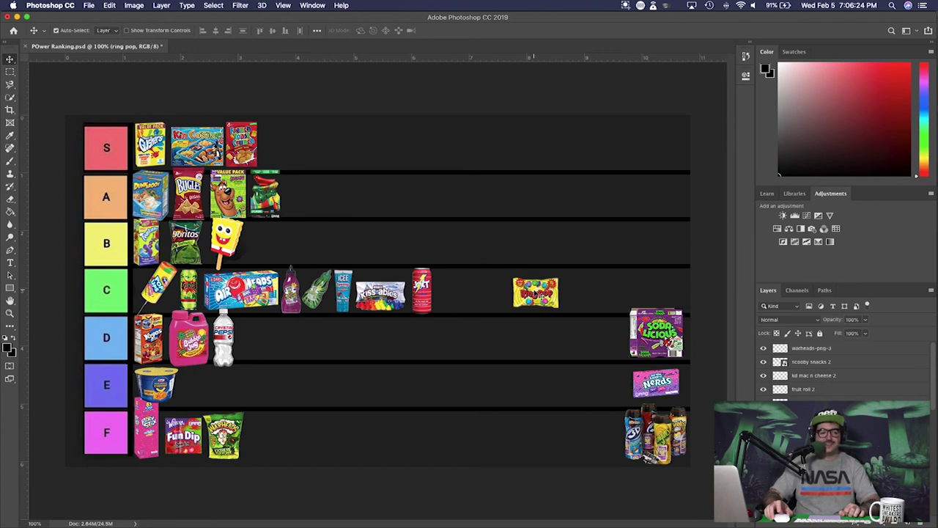
{"action": "mouse_move", "coordinate": [533, 292]}
{"action": "left_mouse_down"}
{"action": "mouse_move", "coordinate": [531, 301]}
{"action": "mouse_move", "coordinate": [531, 291]}
{"action": "left_mouse_up"}
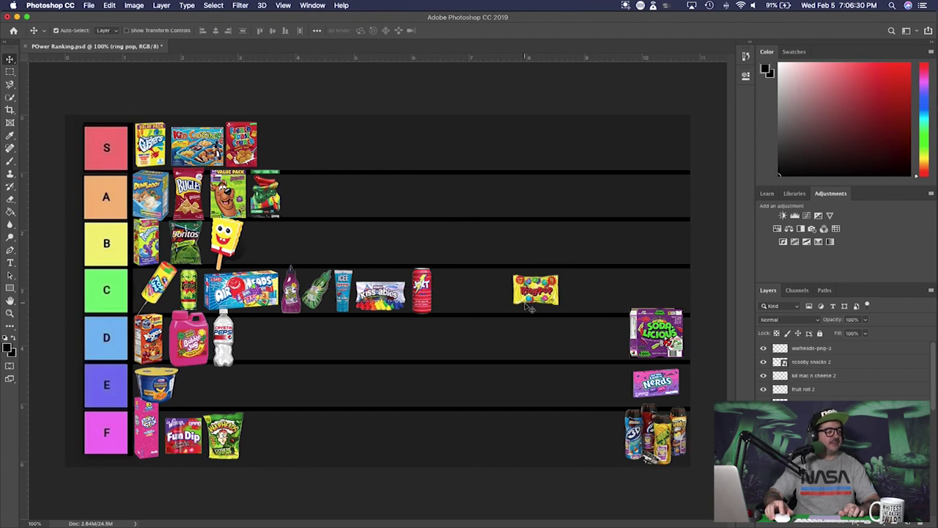
{"action": "left_click_drag", "start_coordinate": [532, 287], "coordinate": [460, 289]}
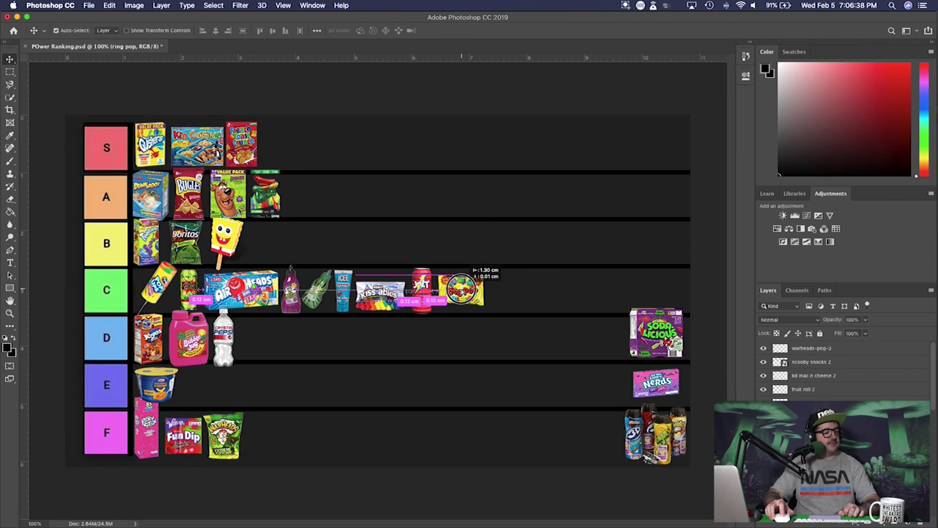
{"action": "left_click_drag", "start_coordinate": [460, 290], "coordinate": [264, 246]}
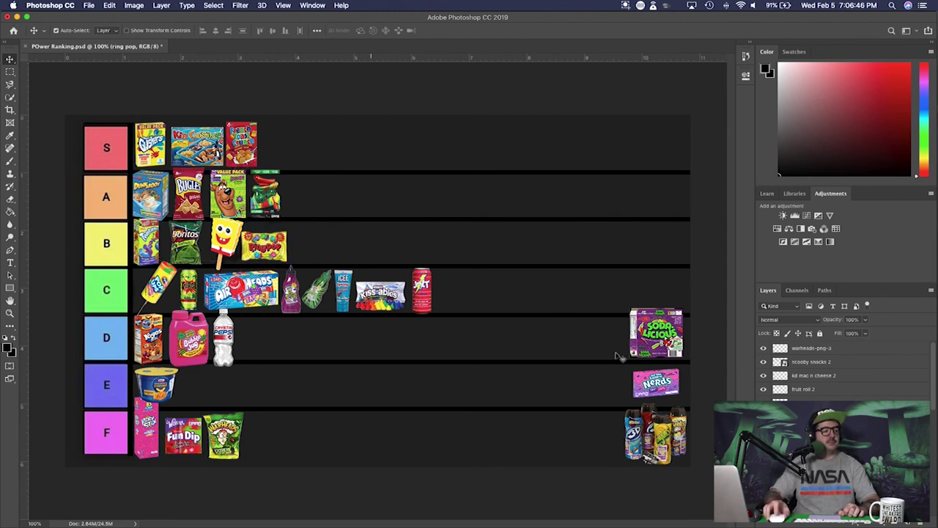
Place the Soda-Licious box at the end of row S and the Nerds box after the Warheads bag in row F
{"action": "left_click_drag", "start_coordinate": [632, 343], "coordinate": [496, 343]}
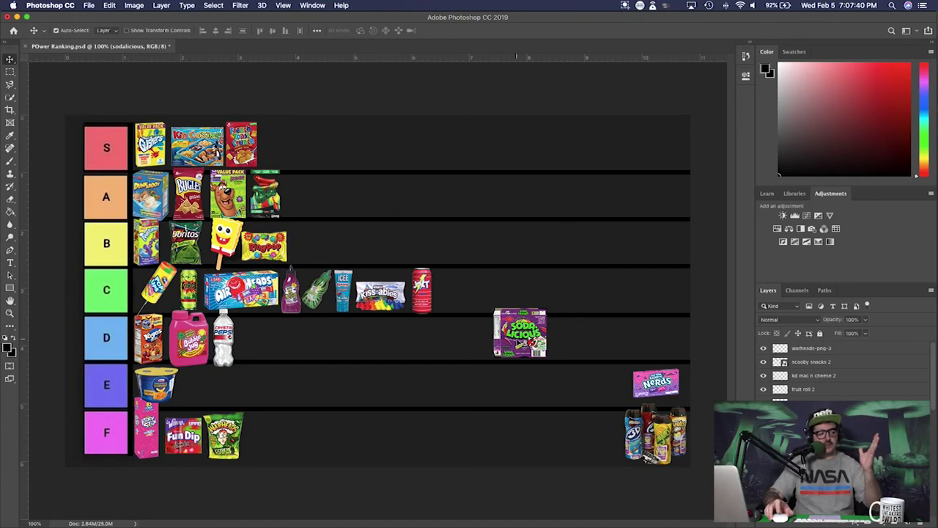
{"action": "left_click_drag", "start_coordinate": [517, 339], "coordinate": [274, 145]}
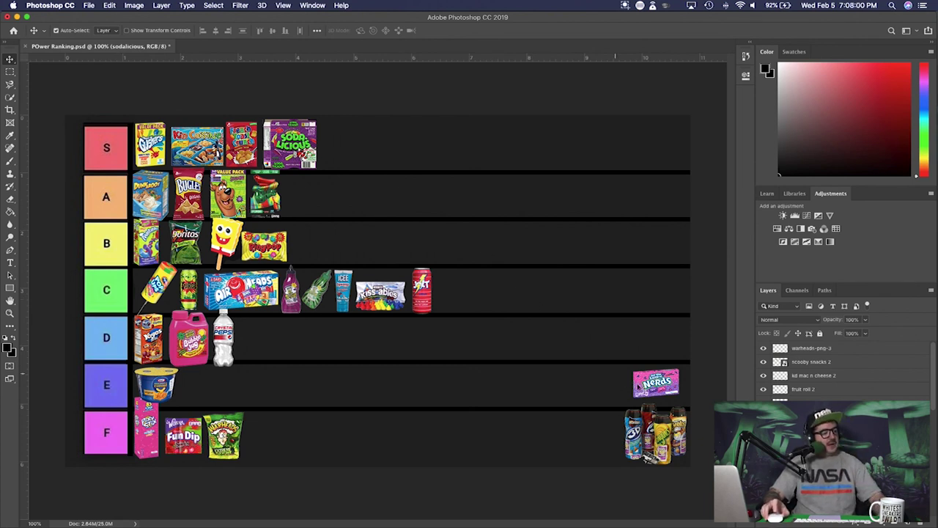
{"action": "left_click_drag", "start_coordinate": [646, 380], "coordinate": [499, 335]}
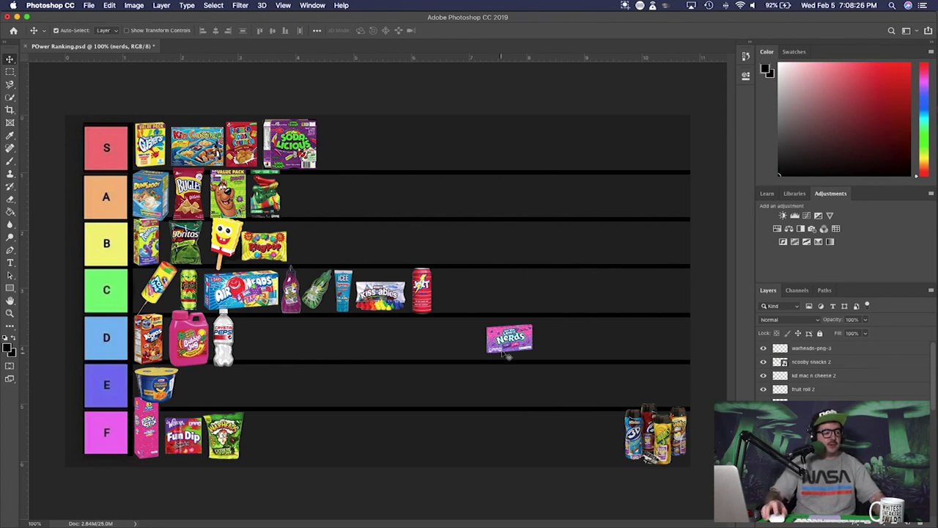
{"action": "left_click_drag", "start_coordinate": [491, 341], "coordinate": [265, 442]}
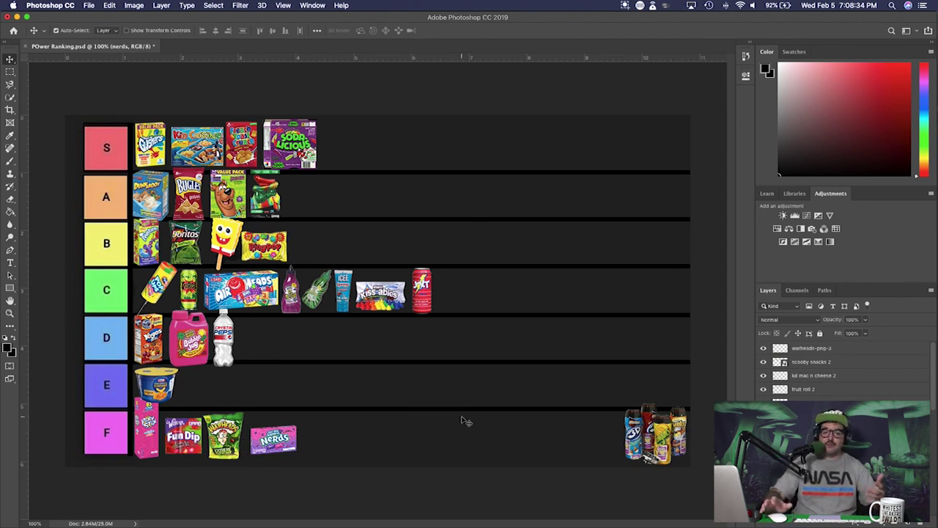
Move the 3D chips canisters from the unranked items into row A, directly after the fruit roll package
{"action": "left_click_drag", "start_coordinate": [648, 455], "coordinate": [594, 382]}
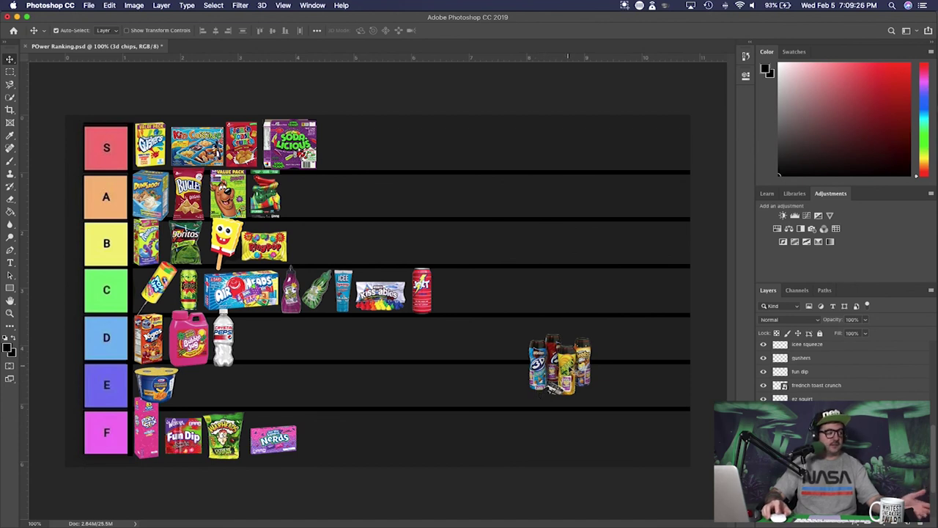
{"action": "left_click_drag", "start_coordinate": [572, 366], "coordinate": [324, 198]}
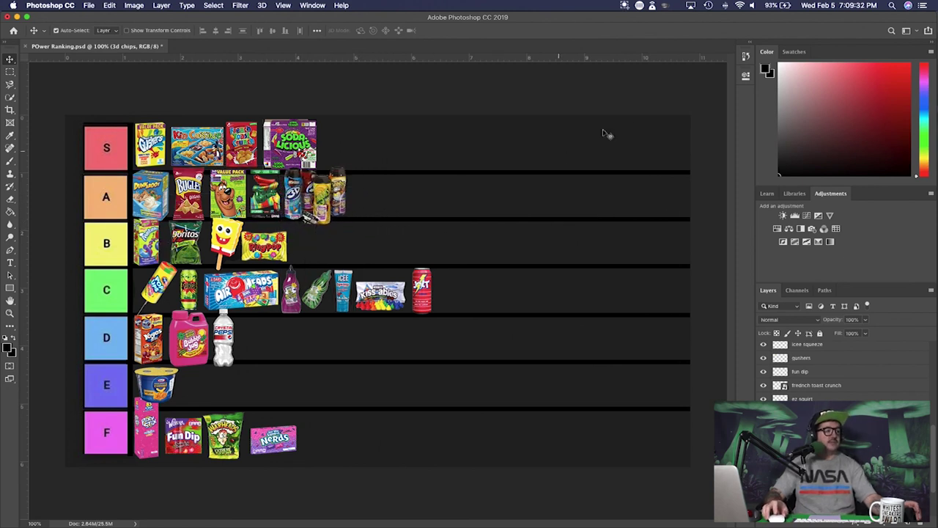